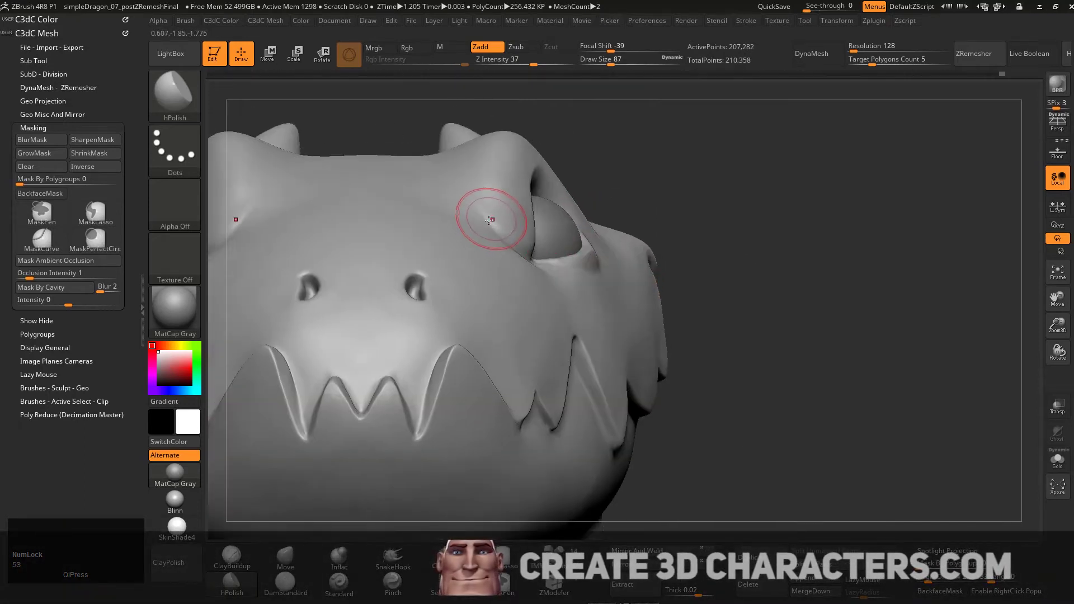
# - Adjust the inner brow ridge beside the dragon's eye using the Move brush at draw size 136
pyautogui.press('2')
pyautogui.press('s')
pyautogui.moveTo(488, 211); pyautogui.dragTo(447, 206)
pyautogui.press('s')
pyautogui.press('s')
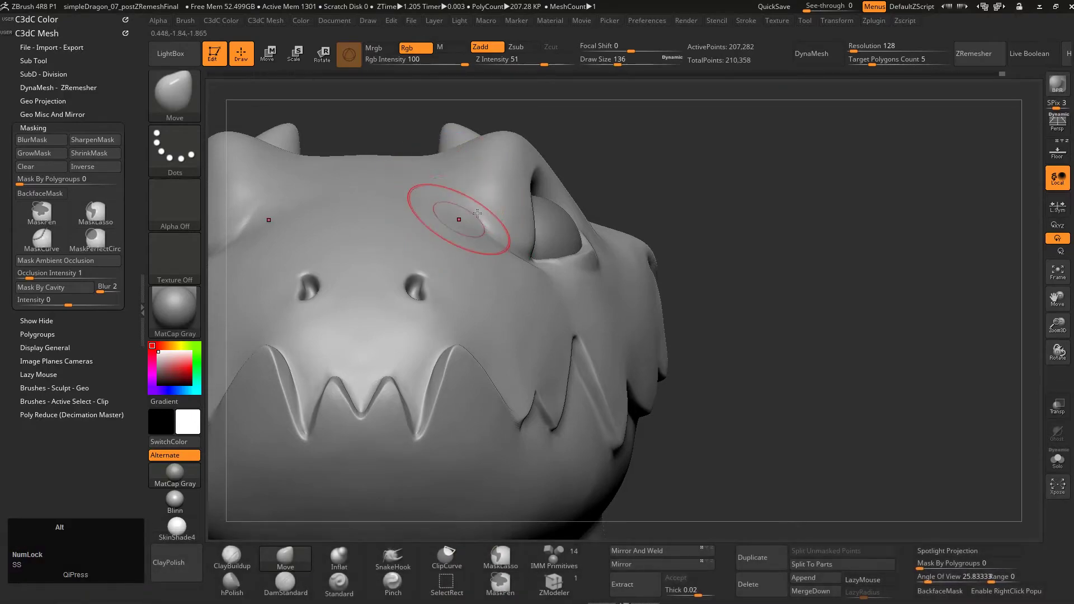
pyautogui.keyDown('alt'); pyautogui.moveTo(477, 213); pyautogui.dragTo(529, 171, button='right'); pyautogui.keyUp('alt')
pyautogui.moveTo(473, 236); pyautogui.dragTo(409, 240, button='right')
pyautogui.keyDown('alt'); pyautogui.moveTo(559, 179); pyautogui.dragTo(464, 352, button='right'); pyautogui.keyUp('alt')
pyautogui.moveTo(559, 280); pyautogui.dragTo(504, 283, button='right')
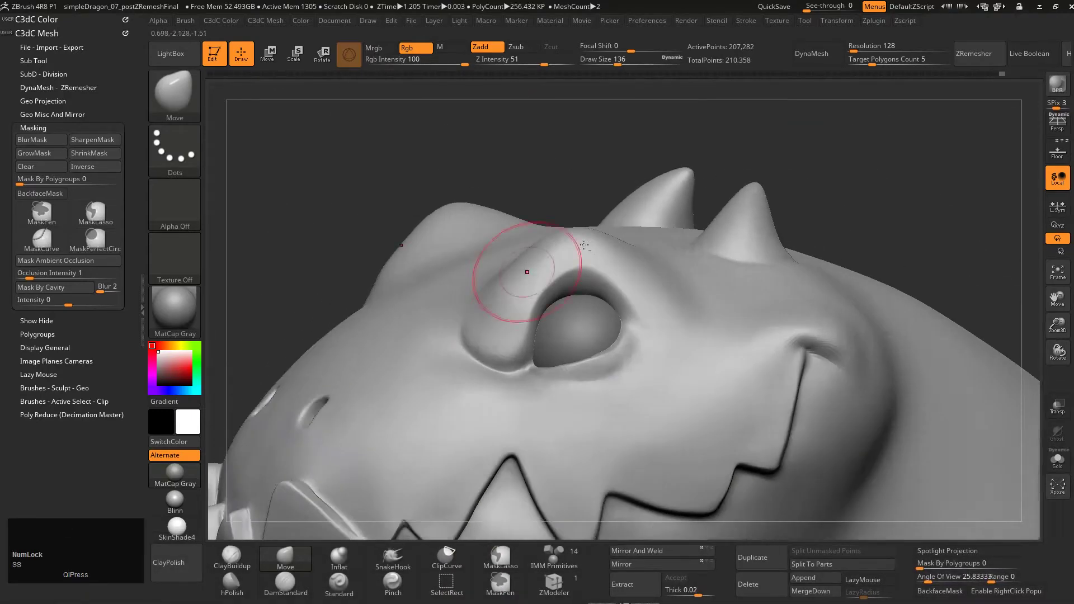
# - Carve a crease around the base of the head horn using the DamStandard brush at draw size 71
pyautogui.moveTo(584, 245); pyautogui.dragTo(582, 285, button='right')
pyautogui.keyDown('alt'); pyautogui.moveTo(581, 246); pyautogui.dragTo(380, 347, button='right'); pyautogui.keyUp('alt')
pyautogui.moveTo(470, 252); pyautogui.dragTo(470, 347, button='right')
pyautogui.press('s')
pyautogui.moveTo(411, 331); pyautogui.dragTo(390, 332)
pyautogui.press('3')
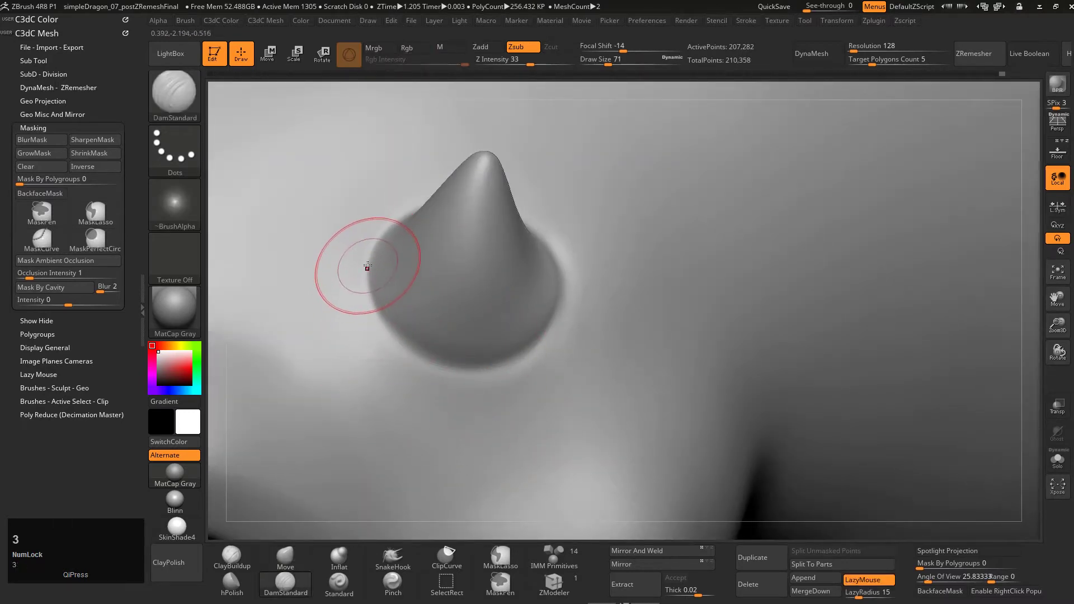
pyautogui.moveTo(364, 269); pyautogui.dragTo(391, 336)
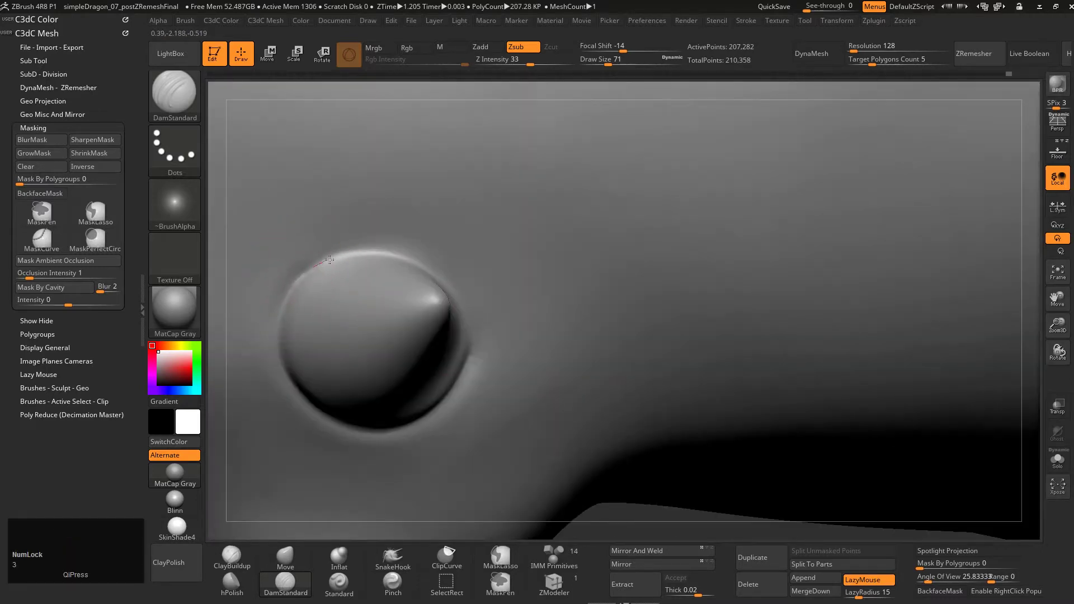
pyautogui.moveTo(330, 259); pyautogui.dragTo(396, 255)
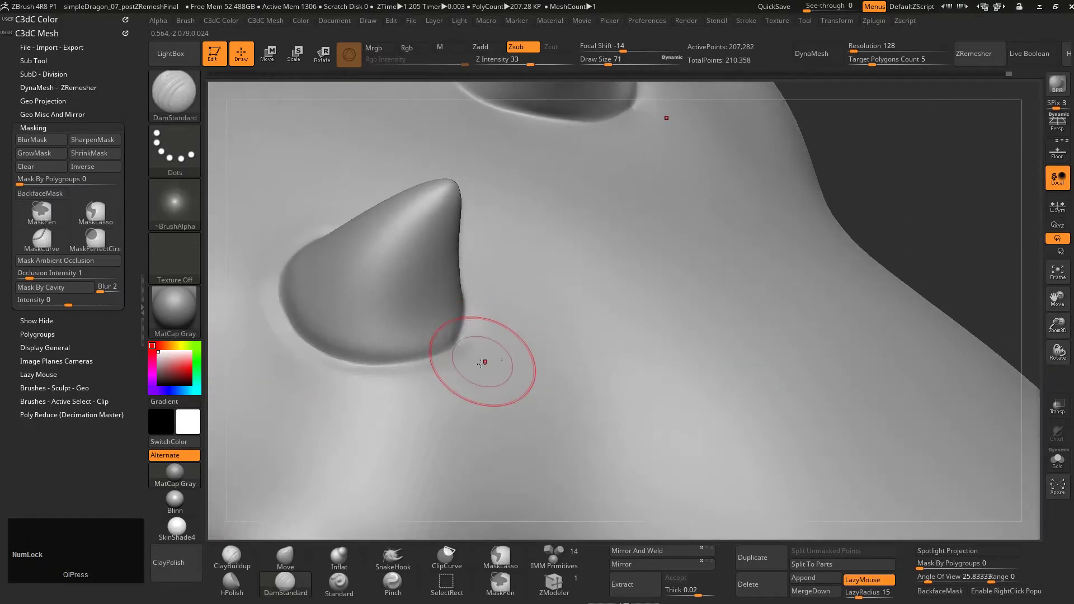
# - Set up the Standard brush with draw size 51 and LazyRadius 30 for stroking around the horn base
pyautogui.moveTo(482, 364); pyautogui.dragTo(386, 323, button='right')
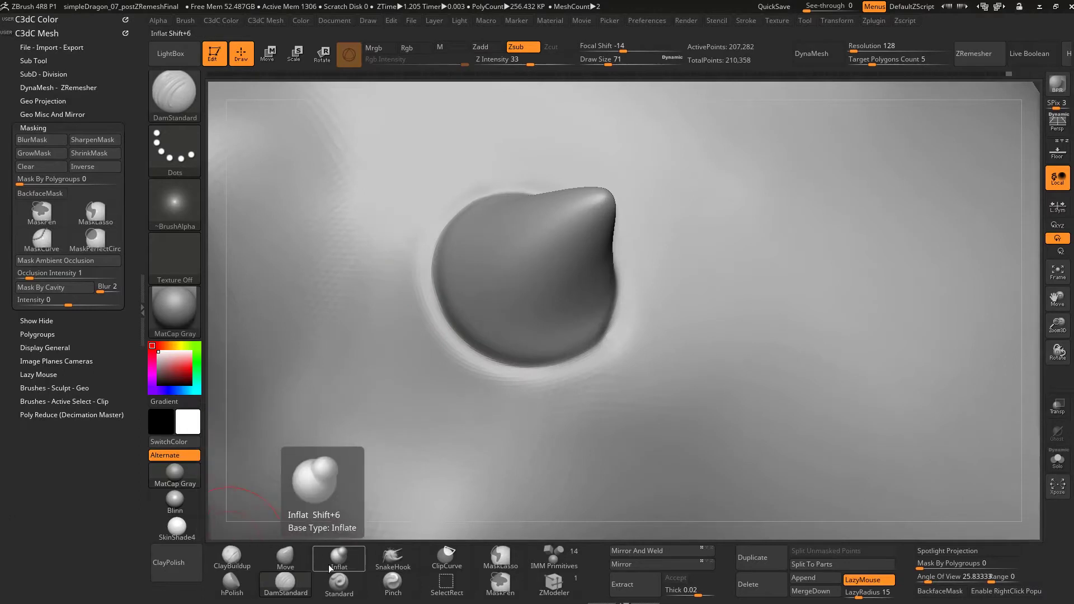
pyautogui.click(338, 582)
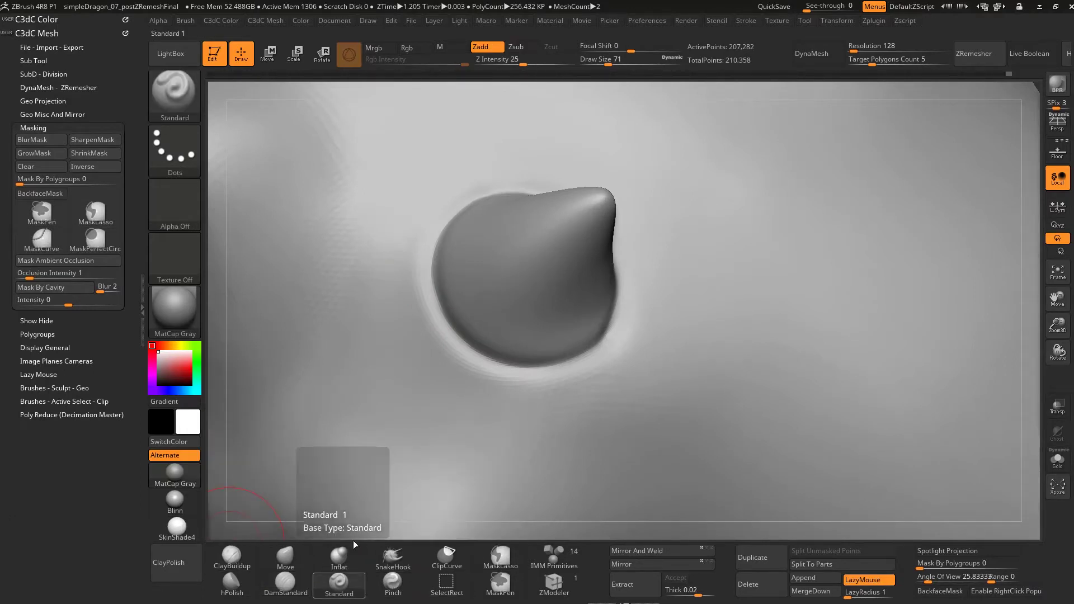
pyautogui.press('s')
pyautogui.moveTo(385, 331)
pyautogui.mouseDown()
pyautogui.moveTo(396, 333)
pyautogui.moveTo(385, 332)
pyautogui.mouseUp()
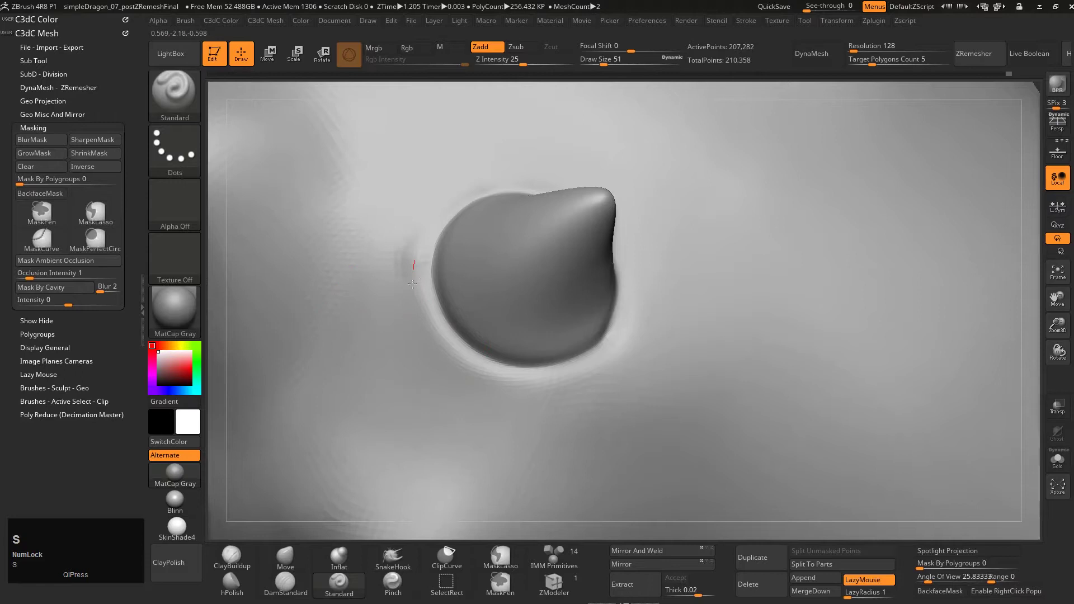
pyautogui.moveTo(412, 284); pyautogui.dragTo(445, 358)
pyautogui.hotkey('ctrl', 'z')
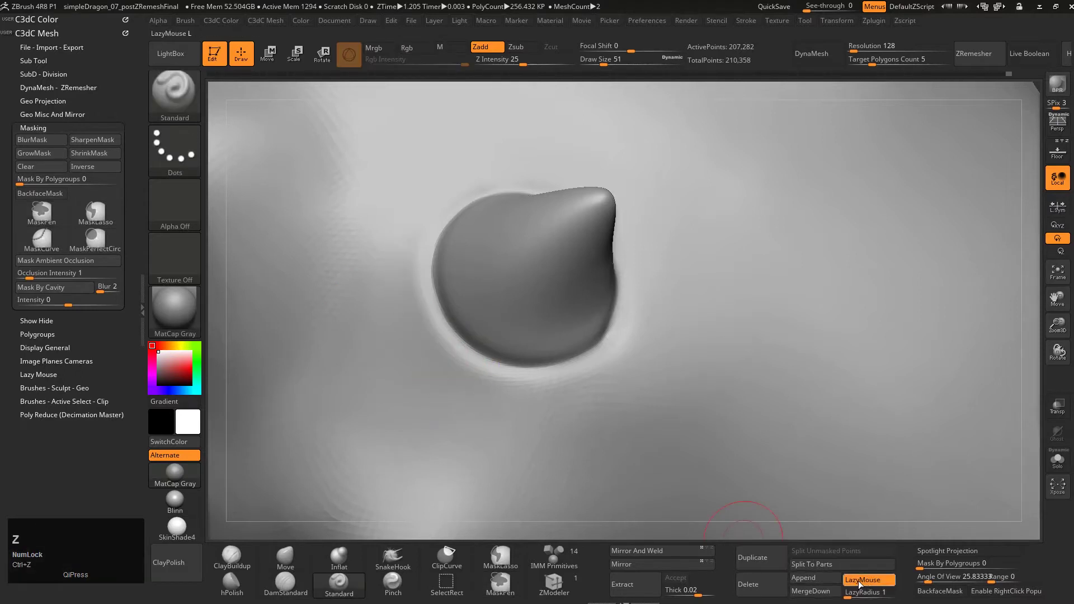
pyautogui.click(863, 594)
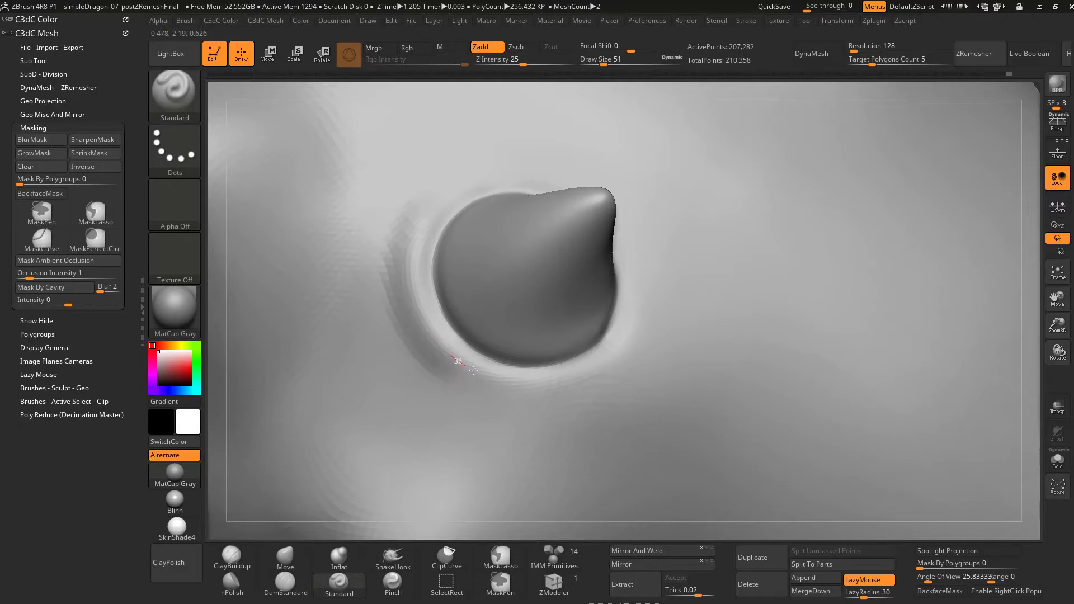
# - Raise a ring-shaped ridge of skin around the horn base with the Standard brush
pyautogui.moveTo(473, 370); pyautogui.dragTo(546, 388)
pyautogui.moveTo(624, 357); pyautogui.dragTo(646, 294)
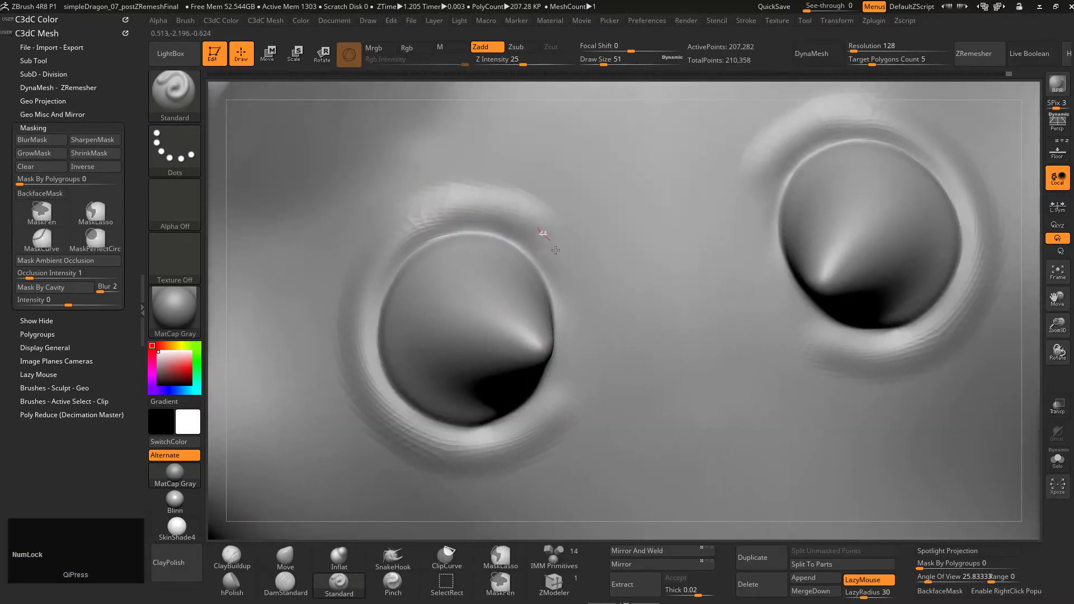
pyautogui.moveTo(574, 281)
pyautogui.mouseDown()
pyautogui.moveTo(576, 347)
pyautogui.moveTo(552, 420)
pyautogui.mouseUp()
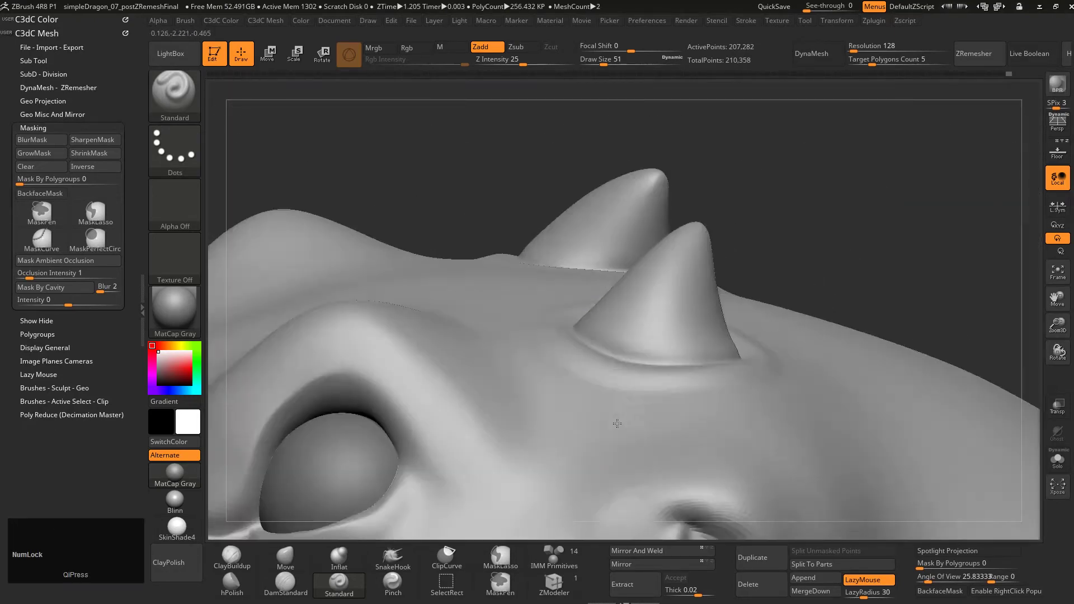
# - Smooth the skin around the horn base and set the Standard brush's draw size to 80
pyautogui.keyDown('shift'); pyautogui.moveTo(587, 423); pyautogui.dragTo(593, 414); pyautogui.keyUp('shift')
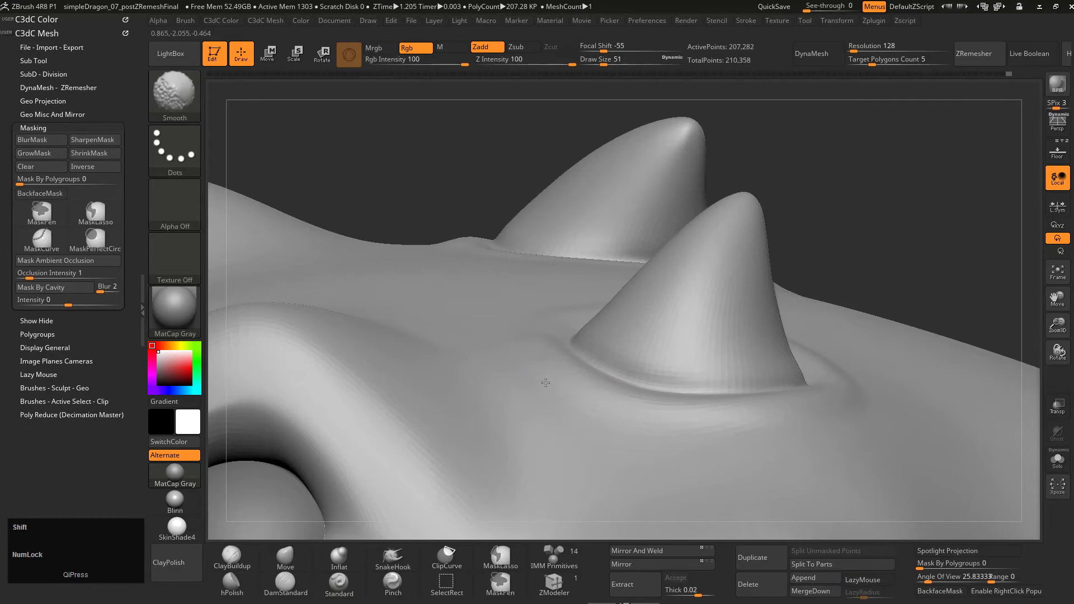
pyautogui.press('s')
pyautogui.moveTo(548, 382)
pyautogui.mouseDown(button='right')
pyautogui.moveTo(558, 220)
pyautogui.moveTo(630, 221)
pyautogui.moveTo(545, 288)
pyautogui.mouseUp(button='right')
pyautogui.press('s')
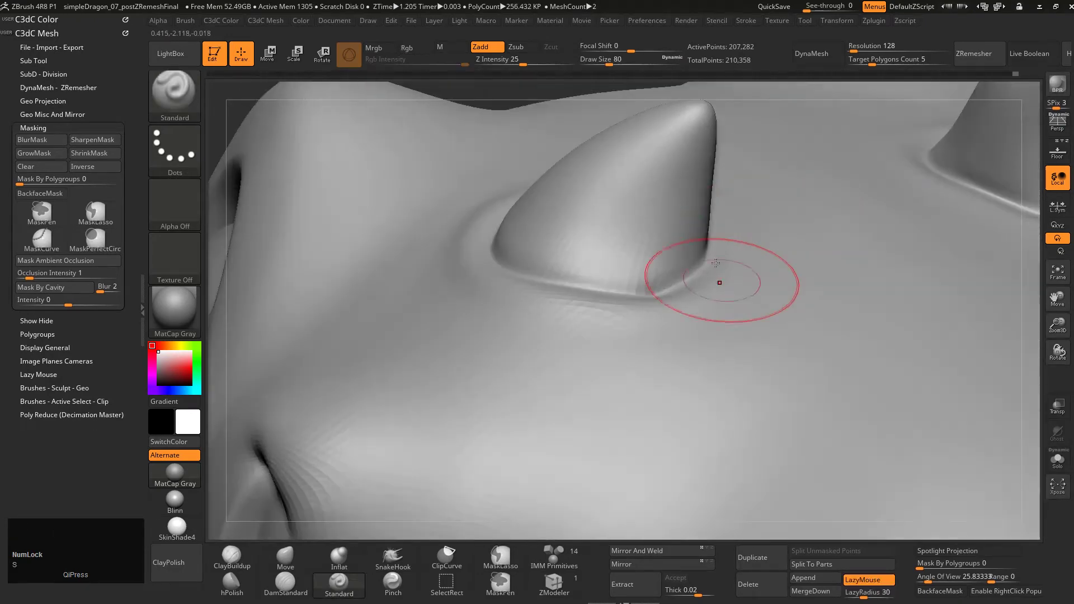
pyautogui.moveTo(717, 280)
pyautogui.mouseDown(button='right')
pyautogui.moveTo(589, 254)
pyautogui.moveTo(644, 258)
pyautogui.moveTo(588, 236)
pyautogui.mouseUp(button='right')
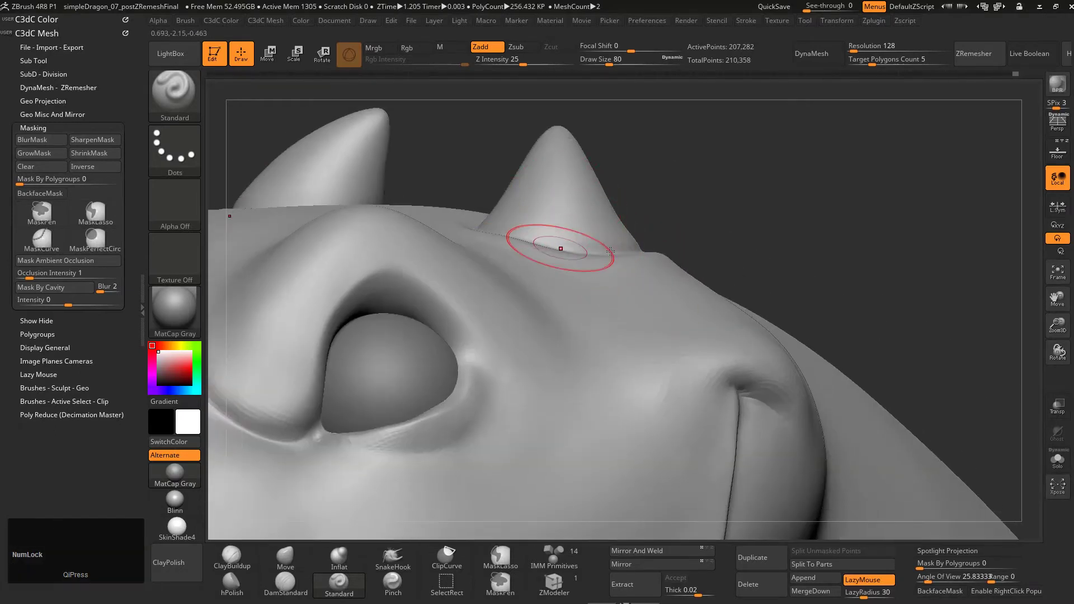
# - Lower the mesh one subdivision level and reshape the skin around the horn base using the Move brush at draw size 104
pyautogui.hotkey('shift', 'd')
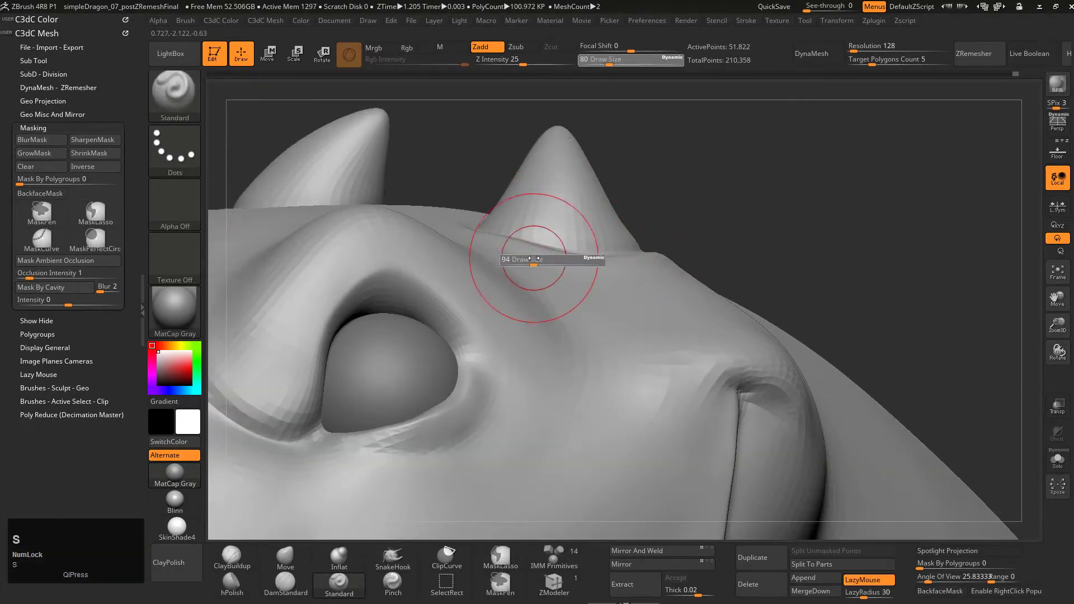
pyautogui.press('2')
pyautogui.press('s')
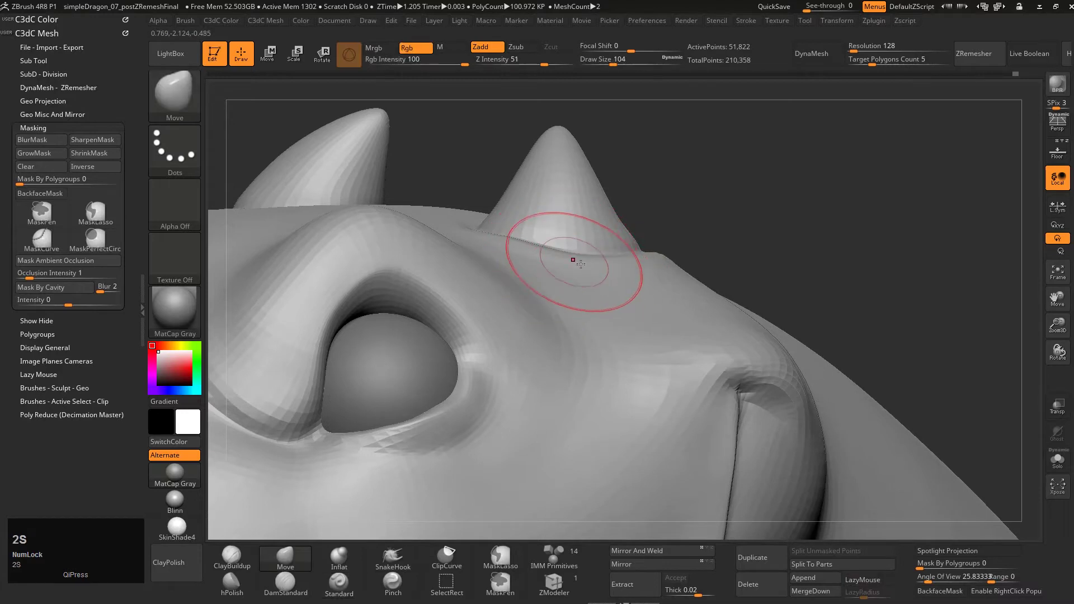
pyautogui.moveTo(516, 247); pyautogui.dragTo(517, 253)
pyautogui.moveTo(692, 204); pyautogui.dragTo(503, 224, button='right')
pyautogui.moveTo(653, 263); pyautogui.dragTo(709, 240)
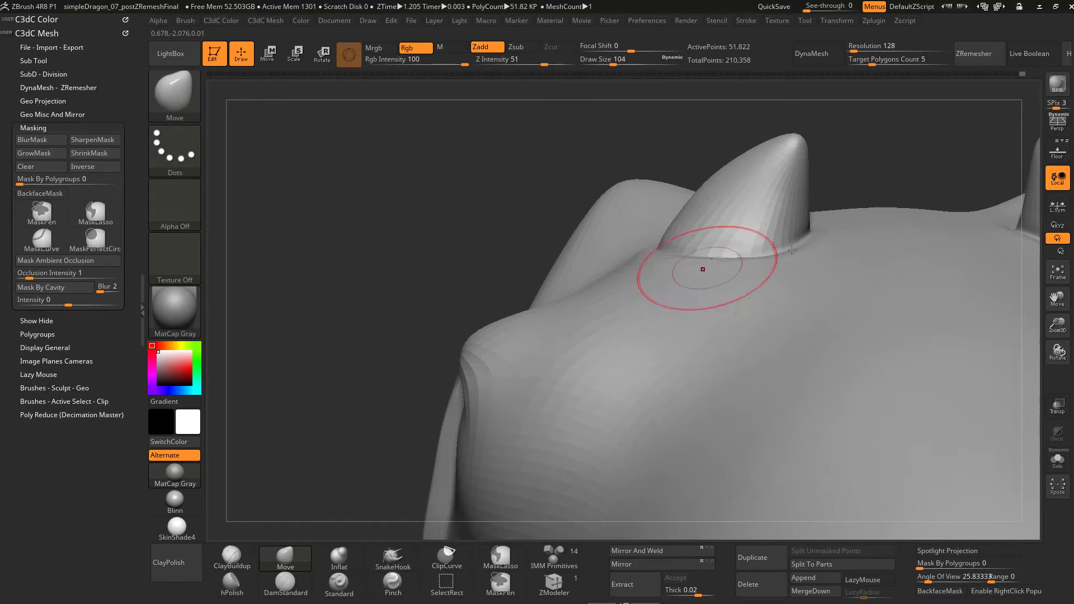
# - Refine the skin around the horn with the Move brush at draw size 80
pyautogui.moveTo(792, 250); pyautogui.dragTo(834, 229, button='right')
pyautogui.moveTo(582, 241)
pyautogui.mouseDown(button='right')
pyautogui.moveTo(797, 251)
pyautogui.moveTo(808, 239)
pyautogui.moveTo(775, 168)
pyautogui.mouseUp(button='right')
pyautogui.press('s')
pyautogui.moveTo(808, 194)
pyautogui.mouseDown()
pyautogui.moveTo(815, 206)
pyautogui.moveTo(779, 240)
pyautogui.moveTo(663, 267)
pyautogui.mouseUp()
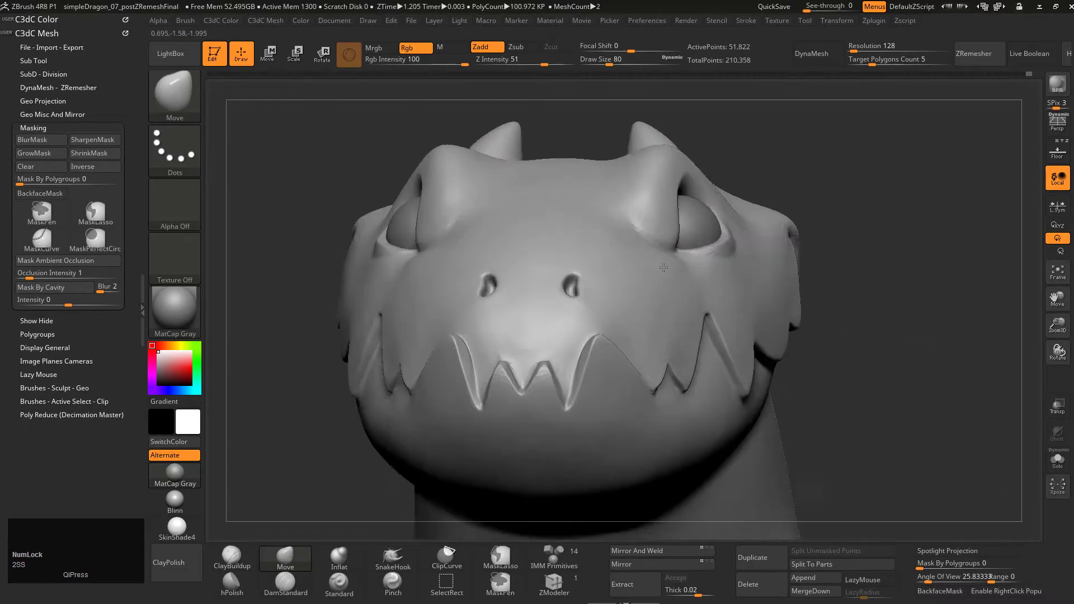
# - Raise the mesh one subdivision level and build a rim around the nostril using ClayBuildup at draw size 39
pyautogui.moveTo(663, 267); pyautogui.dragTo(595, 219, button='right')
pyautogui.moveTo(563, 300); pyautogui.dragTo(562, 284, button='right')
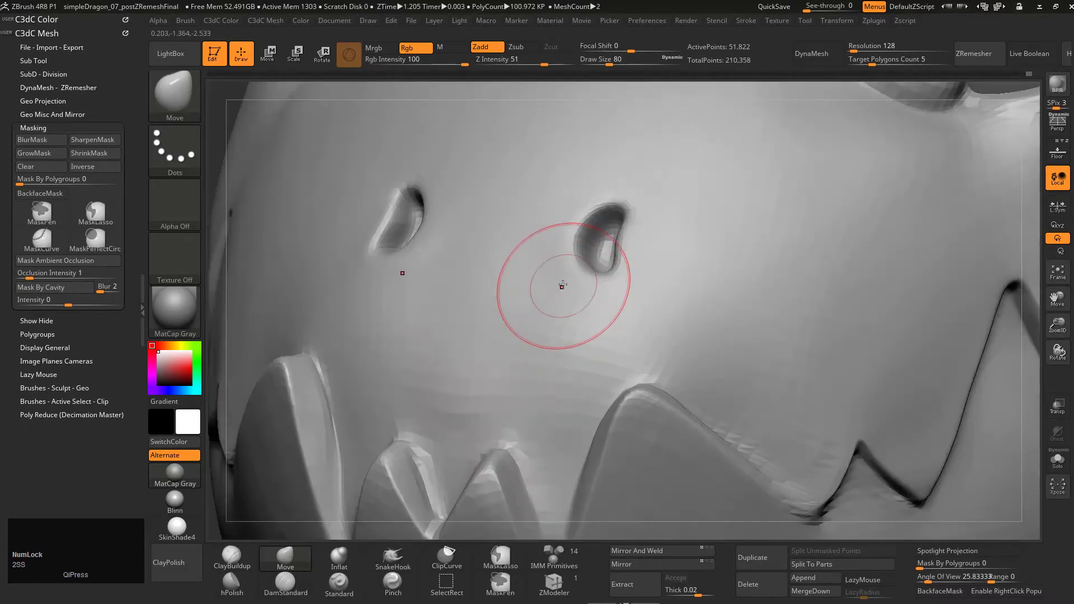
pyautogui.moveTo(562, 285); pyautogui.dragTo(508, 228)
pyautogui.press('d')
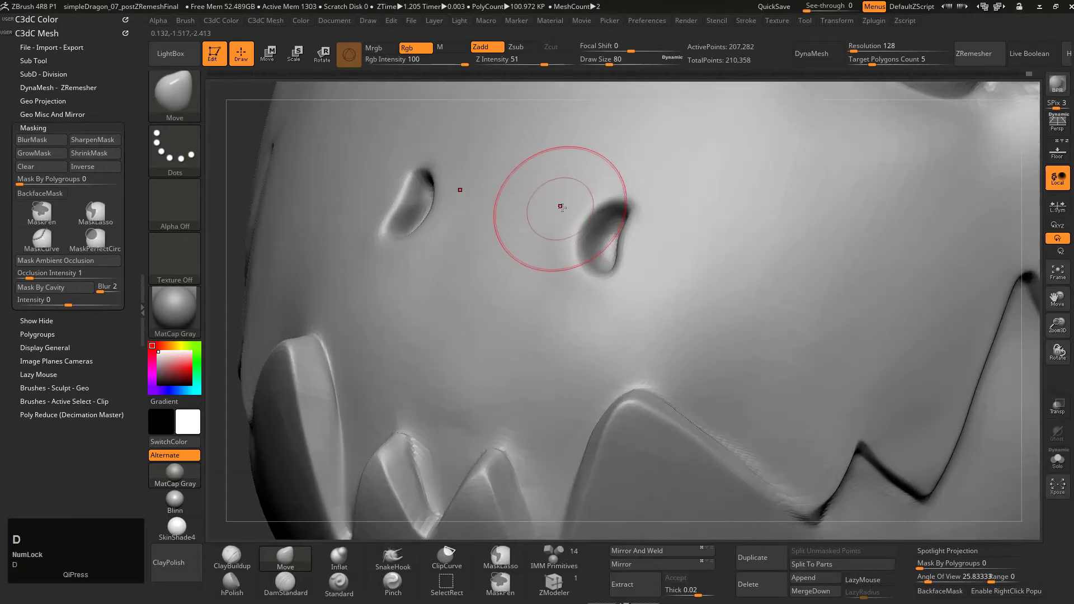
pyautogui.press('4')
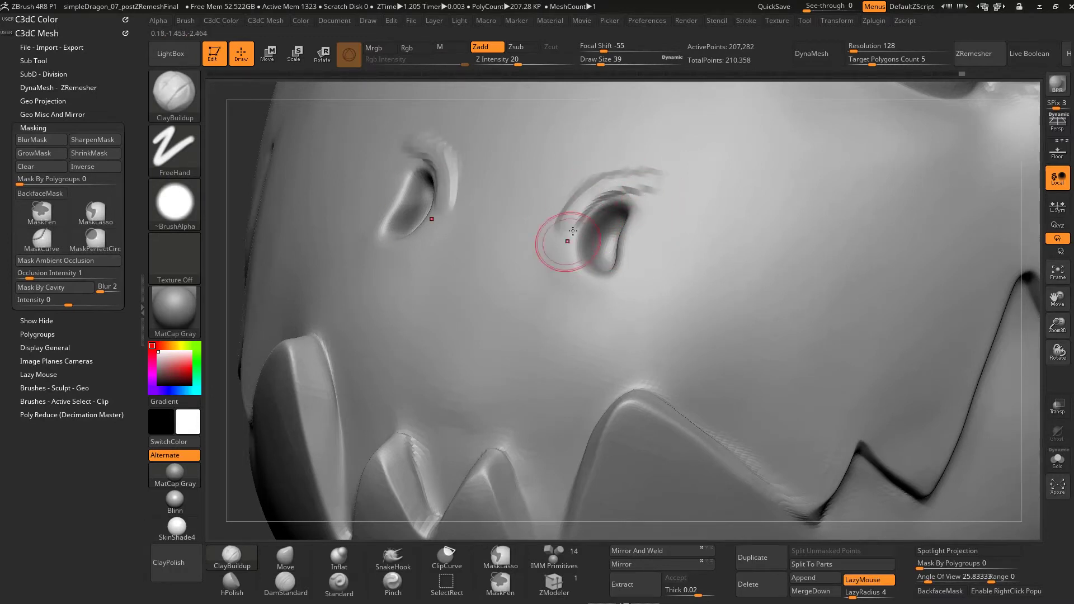
pyautogui.moveTo(573, 231); pyautogui.dragTo(625, 274)
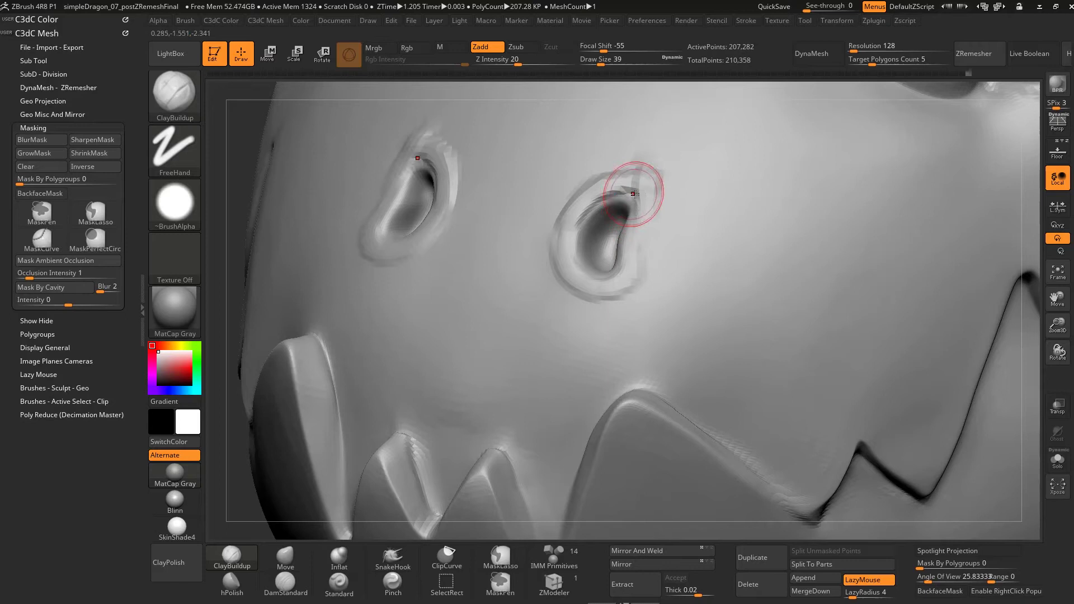
# - Carve a crease running up from the nostril's upper corner with DamStandard and smooth the surrounding rim
pyautogui.press('3')
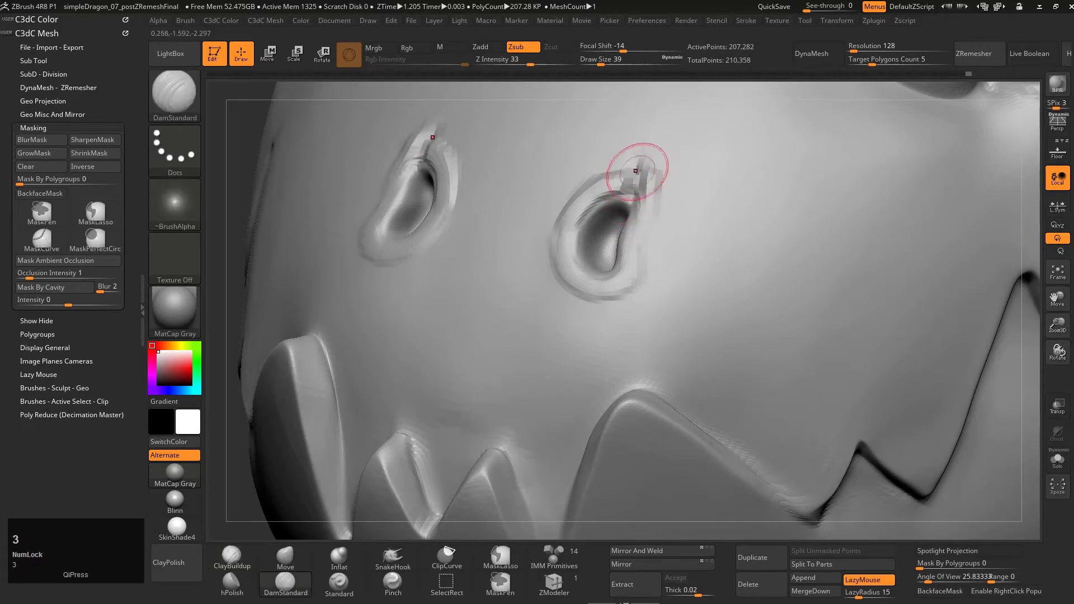
pyautogui.moveTo(642, 161)
pyautogui.mouseDown()
pyautogui.moveTo(632, 194)
pyautogui.moveTo(651, 248)
pyautogui.mouseUp()
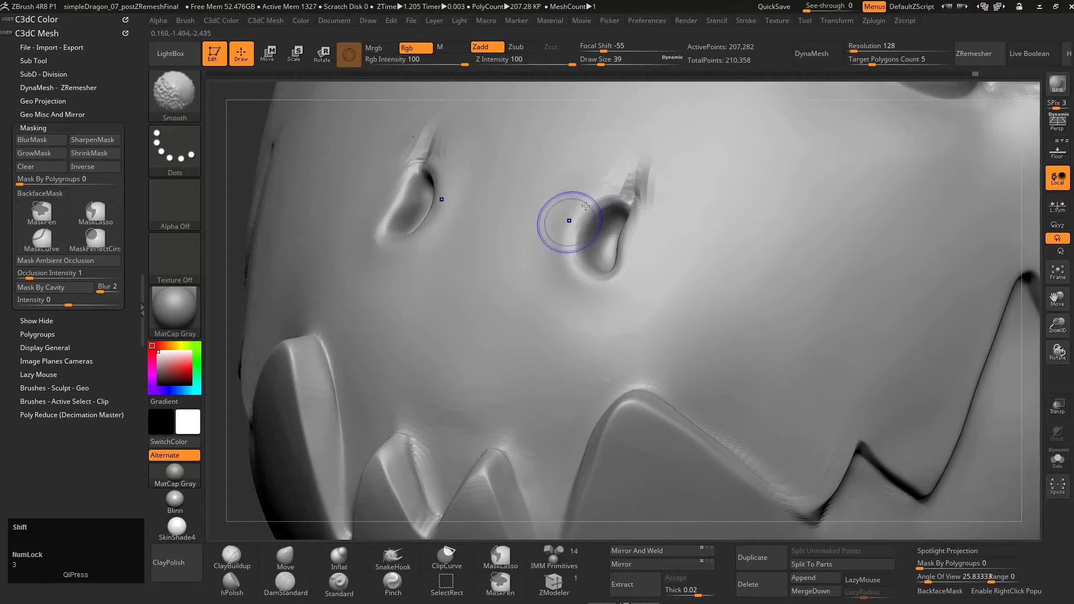
pyautogui.moveTo(560, 246)
pyautogui.mouseDown(button='right')
pyautogui.moveTo(588, 291)
pyautogui.moveTo(637, 263)
pyautogui.moveTo(647, 240)
pyautogui.moveTo(583, 310)
pyautogui.mouseUp(button='right')
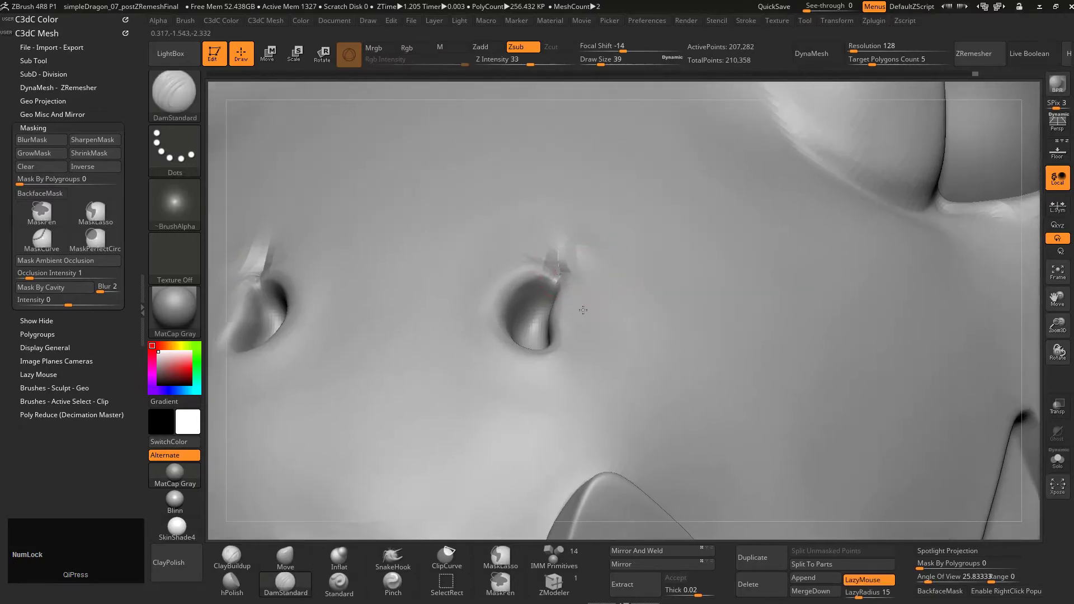
pyautogui.moveTo(583, 309)
pyautogui.mouseDown()
pyautogui.moveTo(579, 280)
pyautogui.moveTo(594, 256)
pyautogui.moveTo(548, 225)
pyautogui.moveTo(568, 244)
pyautogui.moveTo(552, 278)
pyautogui.mouseUp()
# - Adjust the shape of the nostril opening using the Move brush at draw size 25
pyautogui.press('2')
pyautogui.press('s')
pyautogui.moveTo(506, 234); pyautogui.dragTo(533, 291, button='right')
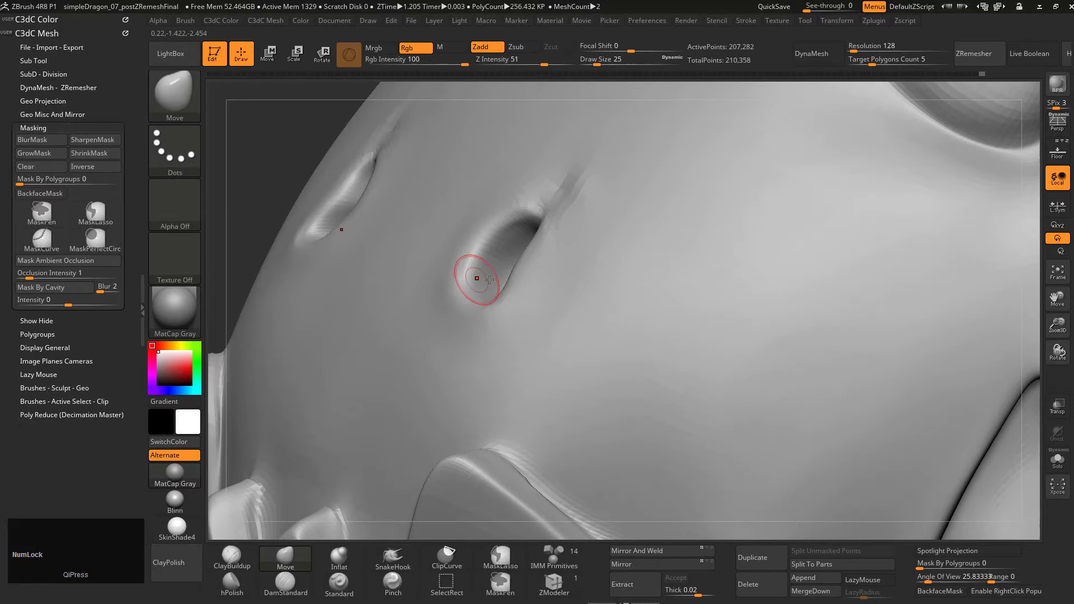
# - Build up the lower rim of the nostril with ClayBuildup and smooth its outer end
pyautogui.press('4')
pyautogui.moveTo(451, 277)
pyautogui.mouseDown()
pyautogui.moveTo(499, 292)
pyautogui.moveTo(453, 307)
pyautogui.mouseUp()
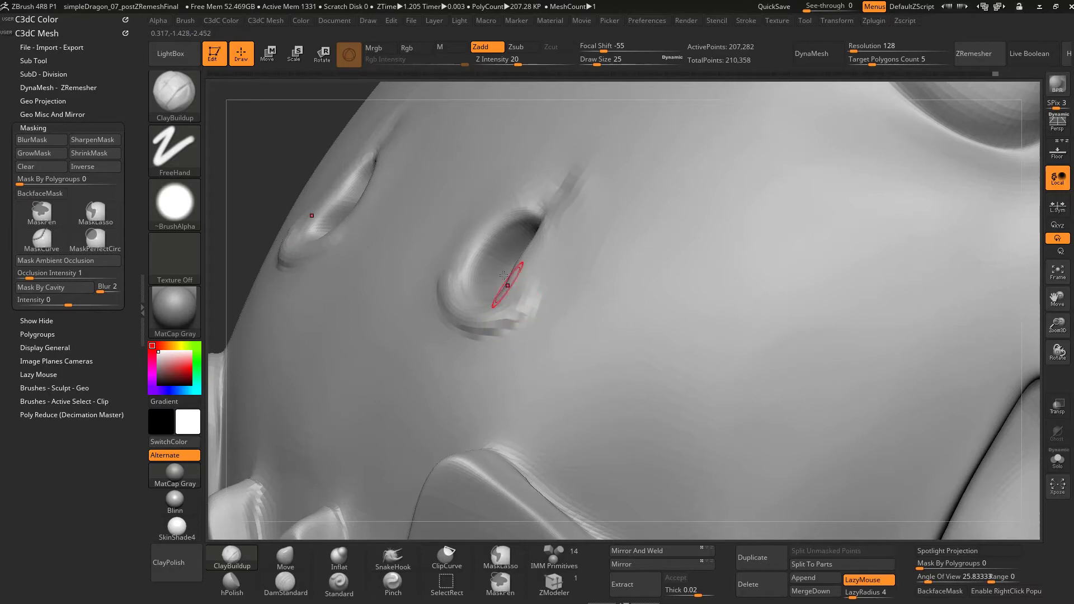
pyautogui.moveTo(512, 266)
pyautogui.mouseDown(button='right')
pyautogui.moveTo(542, 256)
pyautogui.moveTo(517, 257)
pyautogui.mouseUp(button='right')
pyautogui.moveTo(539, 296)
pyautogui.keyDown('shift'); pyautogui.mouseDown()
pyautogui.moveTo(518, 313)
pyautogui.moveTo(440, 274)
pyautogui.moveTo(522, 308)
pyautogui.mouseUp(); pyautogui.keyUp('shift')
# - Divide the mesh one more level, refine the nostril rim using ClayBuildup at draw size 33, and smooth the area above it
pyautogui.hotkey('ctrl', 'd')
pyautogui.press('s')
pyautogui.click(491, 321)
pyautogui.press('s')
pyautogui.click(464, 271)
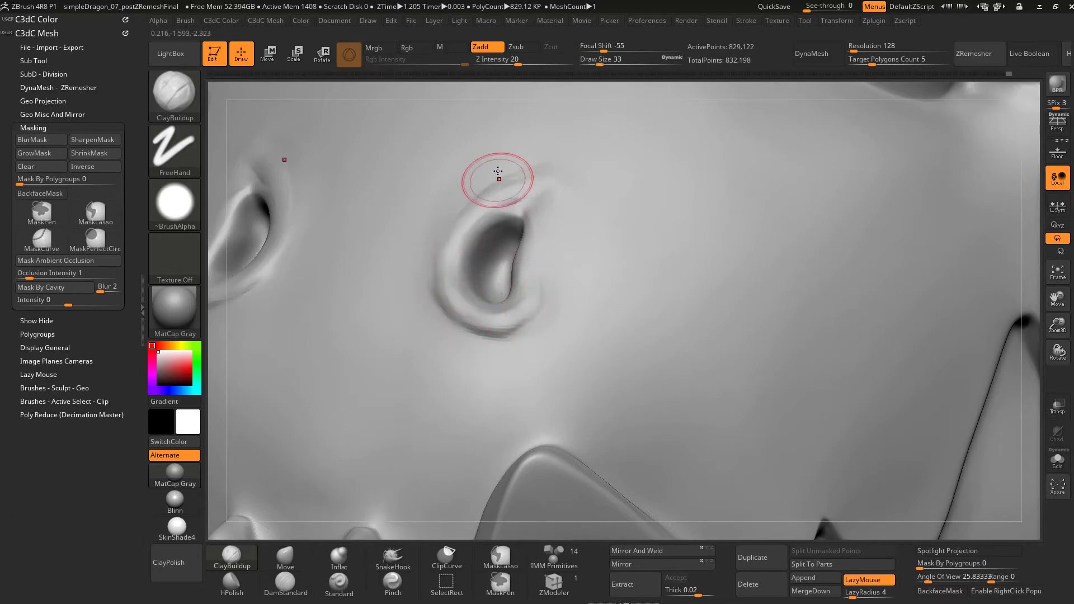
pyautogui.press('shift')
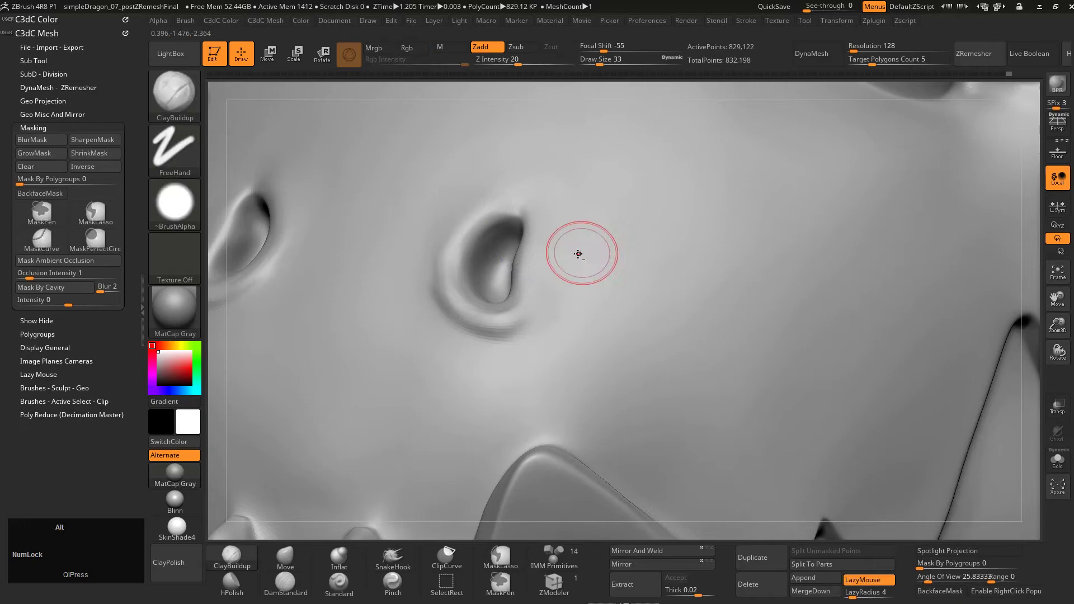
# - Reshape the finished nostril using the Move brush at draw size 51
pyautogui.moveTo(579, 252)
pyautogui.keyDown('alt'); pyautogui.mouseDown(button='right')
pyautogui.moveTo(603, 196)
pyautogui.moveTo(597, 181)
pyautogui.moveTo(597, 208)
pyautogui.moveTo(559, 285)
pyautogui.mouseUp(button='right'); pyautogui.keyUp('alt')
pyautogui.press('s')
pyautogui.moveTo(555, 275)
pyautogui.mouseDown()
pyautogui.moveTo(544, 282)
pyautogui.moveTo(531, 268)
pyautogui.mouseUp()
pyautogui.press('2')
pyautogui.press('s')
pyautogui.moveTo(530, 267)
pyautogui.keyDown('alt'); pyautogui.mouseDown(button='right')
pyautogui.moveTo(482, 240)
pyautogui.moveTo(450, 153)
pyautogui.mouseUp(button='right'); pyautogui.keyUp('alt')
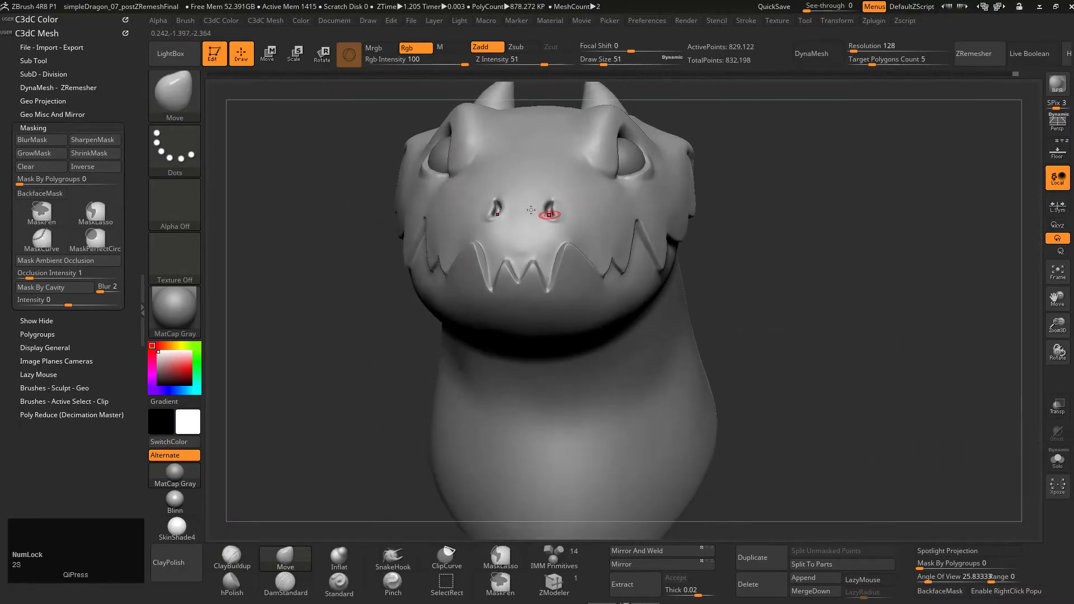
# - Lower the mesh two subdivision levels and build up the jaw behind the mouth corner using ClayBuildup at draw size 280
pyautogui.moveTo(549, 216)
pyautogui.mouseDown(button='right')
pyautogui.moveTo(499, 231)
pyautogui.moveTo(605, 114)
pyautogui.mouseUp(button='right')
pyautogui.moveTo(632, 243); pyautogui.dragTo(579, 292, button='right')
pyautogui.scroll(2, 579, 293)
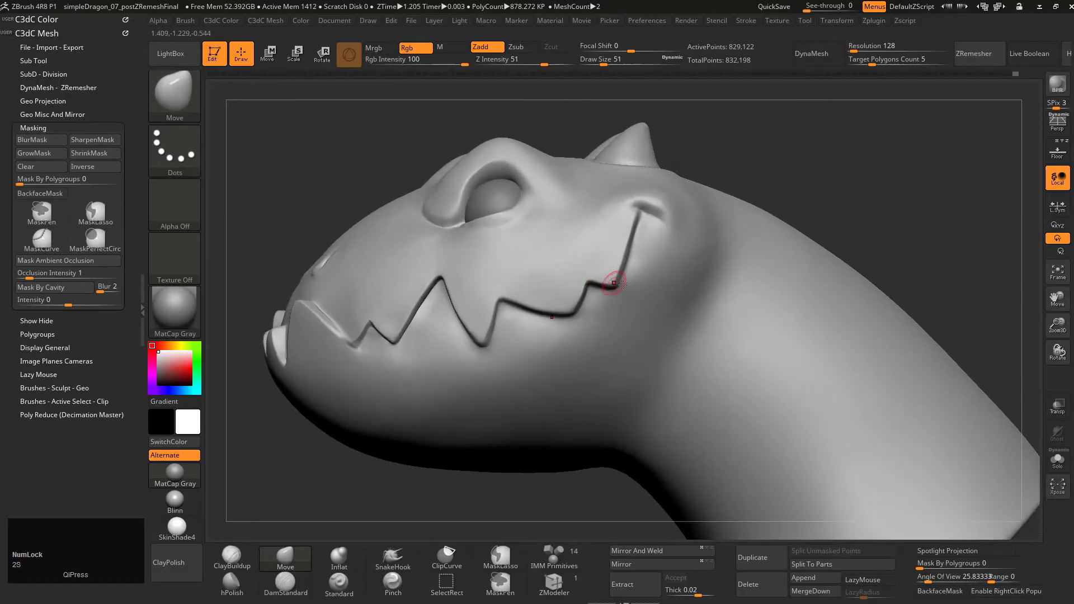
pyautogui.moveTo(634, 325)
pyautogui.mouseDown()
pyautogui.moveTo(688, 284)
pyautogui.moveTo(693, 325)
pyautogui.moveTo(712, 273)
pyautogui.mouseUp()
pyautogui.hotkey('ctrl', 'z')
pyautogui.press('4')
pyautogui.hotkey('shift', 'd')
pyautogui.hotkey('shift', 'd')
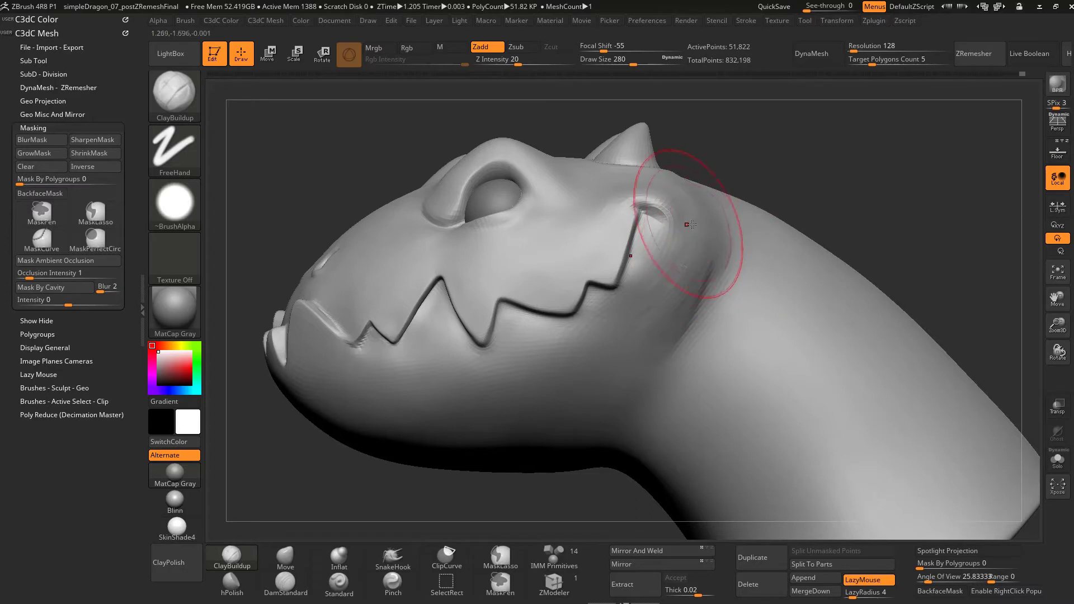
pyautogui.hotkey('shift', 'd')
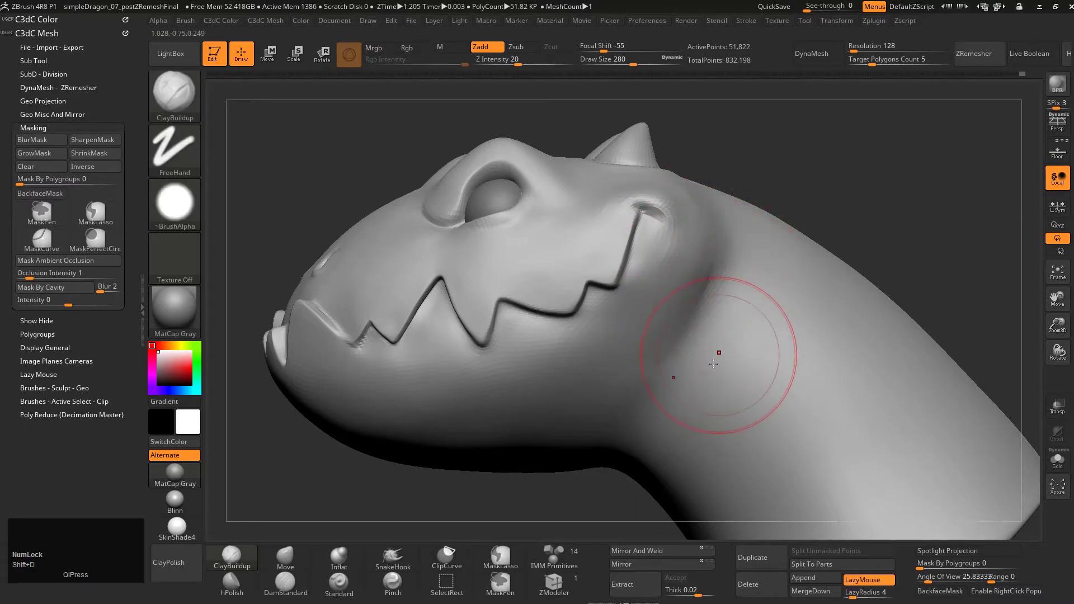
# - Raise the mesh one subdivision level and add volume around the mouth corner using ClayBuildup at draw size 124
pyautogui.press('d')
pyautogui.moveTo(721, 335)
pyautogui.mouseDown(button='right')
pyautogui.moveTo(742, 324)
pyautogui.moveTo(693, 344)
pyautogui.moveTo(679, 330)
pyautogui.moveTo(726, 268)
pyautogui.moveTo(706, 223)
pyautogui.moveTo(697, 335)
pyautogui.moveTo(722, 297)
pyautogui.mouseUp(button='right')
pyautogui.press('s')
pyautogui.moveTo(721, 296); pyautogui.dragTo(699, 292)
pyautogui.hotkey('shift', 'd')
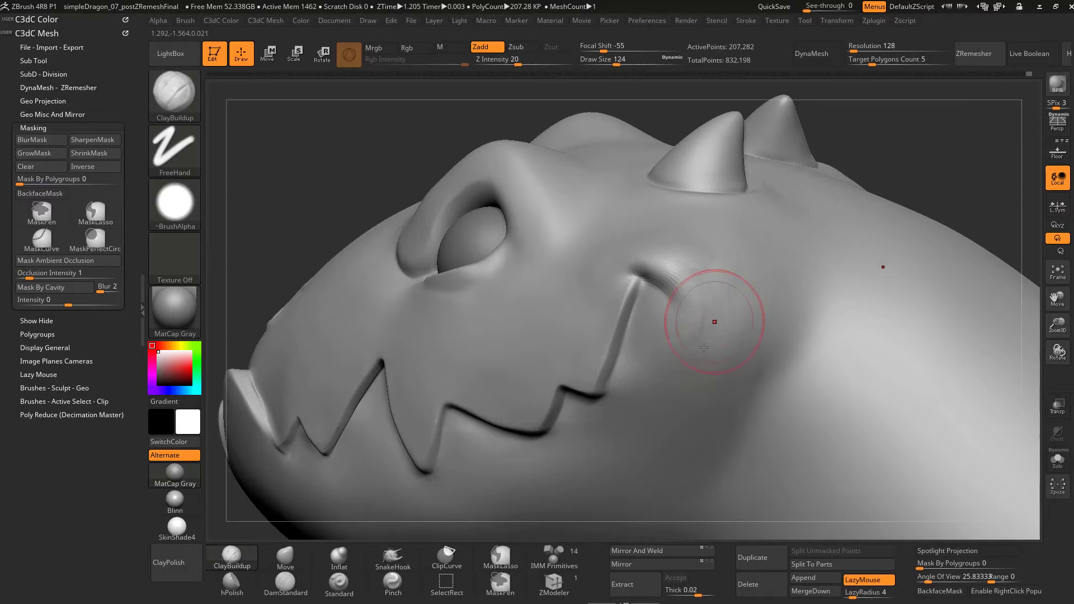
# - Smooth the added volume around the mouth corner
pyautogui.press('shift')
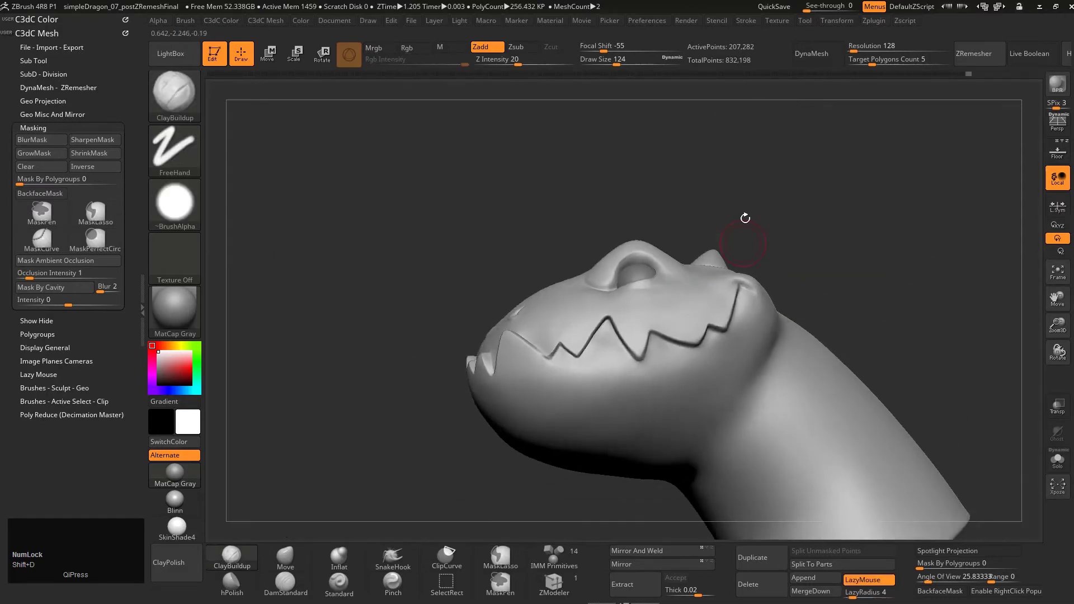
pyautogui.keyDown('alt'); pyautogui.moveTo(723, 276); pyautogui.dragTo(721, 335, button='right'); pyautogui.keyUp('alt')
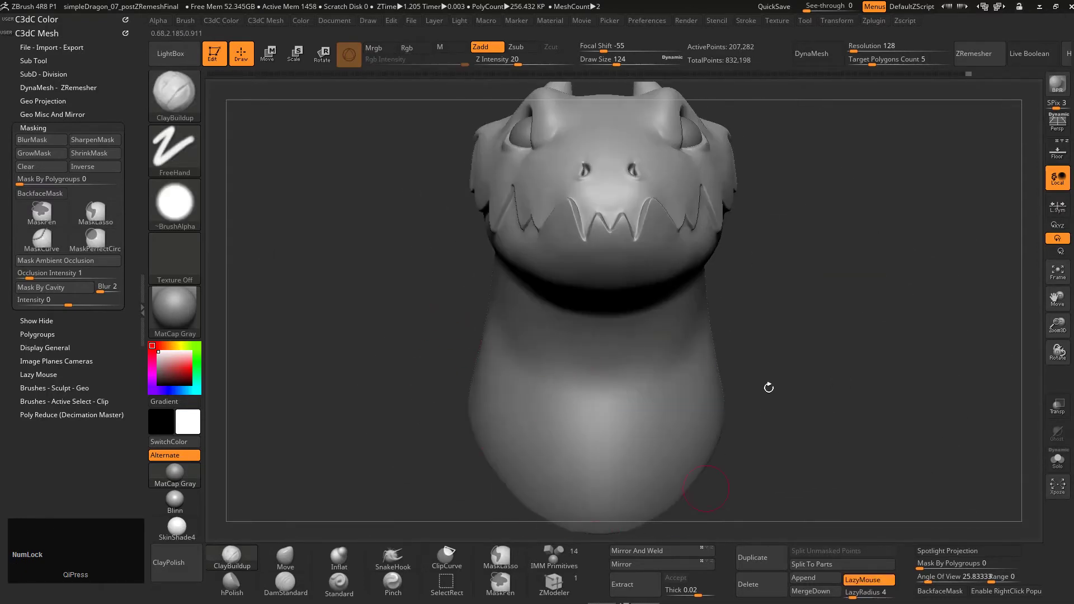
pyautogui.moveTo(632, 360); pyautogui.dragTo(611, 314, button='right')
# - Lower the mesh two subdivision levels and smooth the neck surface at draw size 331
pyautogui.press('s')
pyautogui.moveTo(644, 342); pyautogui.dragTo(664, 342)
pyautogui.press('shift')
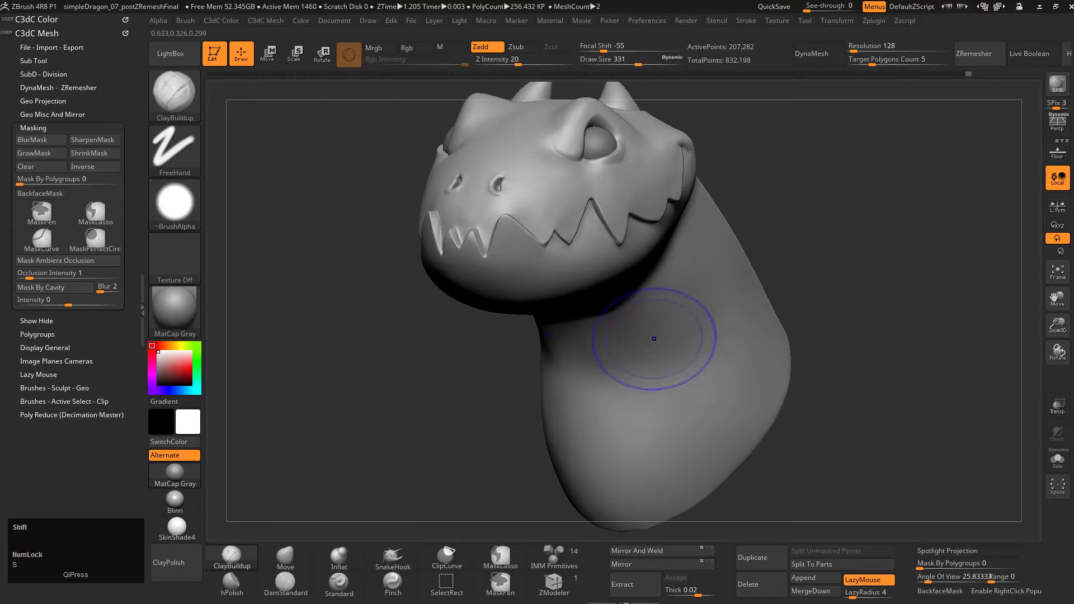
pyautogui.hotkey('shift', 'd')
pyautogui.hotkey('shift', 'd')
pyautogui.moveTo(695, 347); pyautogui.dragTo(654, 334, button='right')
pyautogui.press('shift')
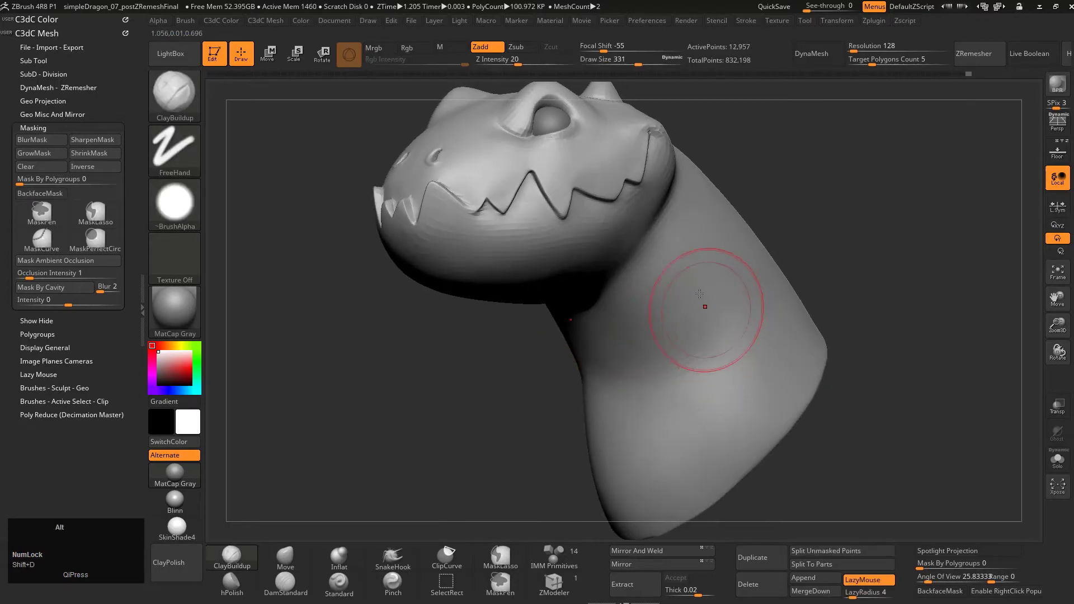
pyautogui.keyDown('alt'); pyautogui.moveTo(699, 294); pyautogui.dragTo(691, 275, button='right'); pyautogui.keyUp('alt')
pyautogui.keyDown('shift'); pyautogui.moveTo(702, 304); pyautogui.dragTo(718, 395); pyautogui.keyUp('shift')
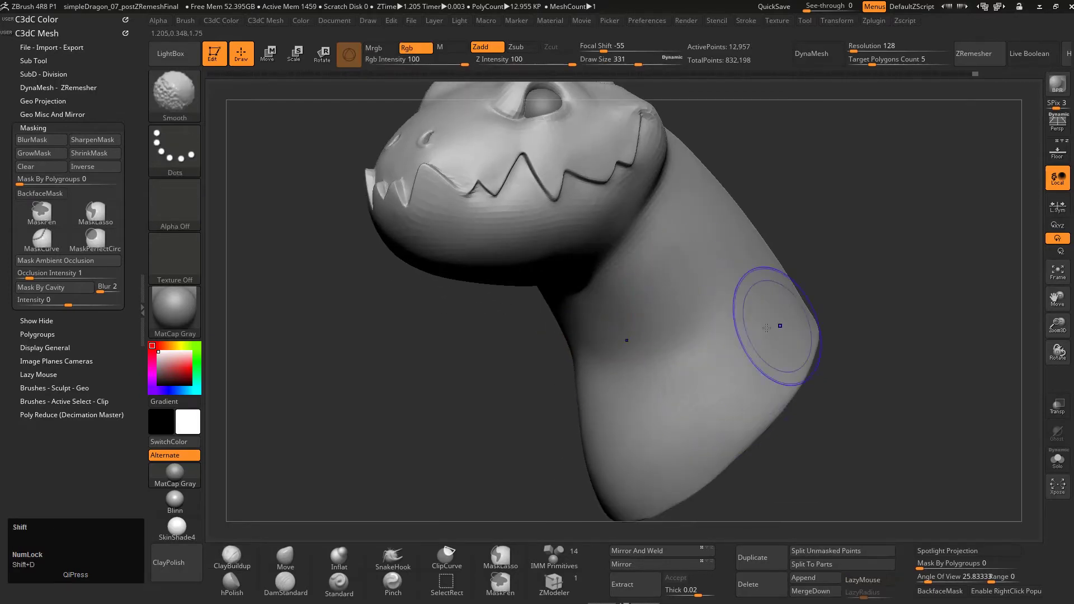
pyautogui.moveTo(737, 335); pyautogui.dragTo(769, 357, button='right')
pyautogui.moveTo(730, 390)
pyautogui.keyDown('alt'); pyautogui.mouseDown(button='right')
pyautogui.moveTo(691, 339)
pyautogui.moveTo(660, 431)
pyautogui.moveTo(626, 449)
pyautogui.mouseUp(button='right'); pyautogui.keyUp('alt')
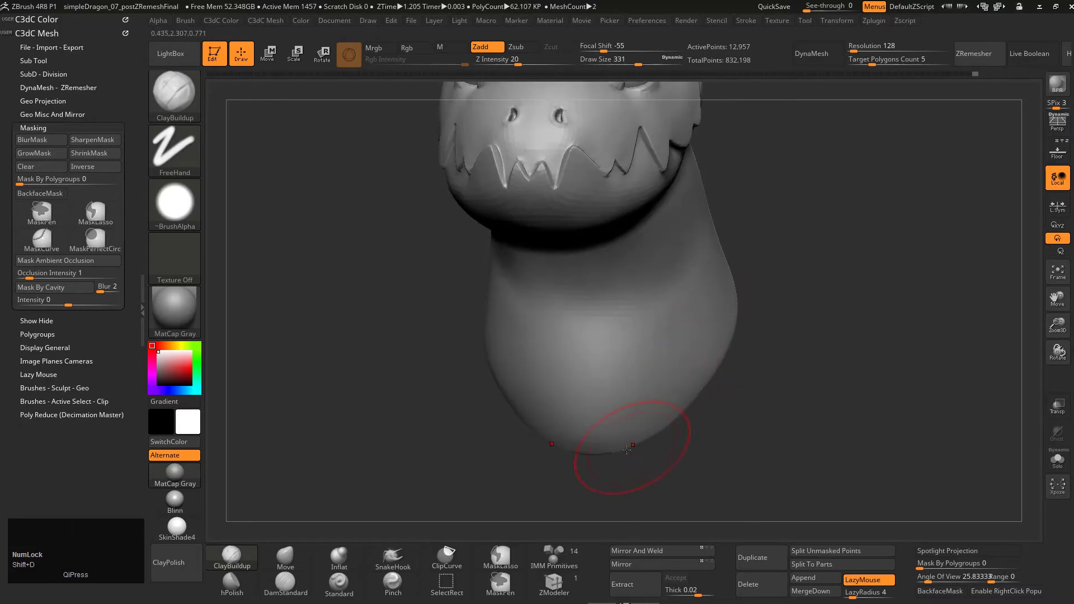
pyautogui.press('shift')
# - Reshape the neck using the Move brush at draw size 430
pyautogui.moveTo(595, 361)
pyautogui.keyDown('alt'); pyautogui.mouseDown(button='right')
pyautogui.moveTo(594, 271)
pyautogui.moveTo(595, 376)
pyautogui.mouseUp(button='right'); pyautogui.keyUp('alt')
pyautogui.press('2')
pyautogui.moveTo(594, 376); pyautogui.dragTo(596, 387)
pyautogui.moveTo(623, 380)
pyautogui.keyDown('alt'); pyautogui.mouseDown(button='right')
pyautogui.moveTo(626, 280)
pyautogui.moveTo(589, 393)
pyautogui.mouseUp(button='right'); pyautogui.keyUp('alt')
pyautogui.press('s')
pyautogui.moveTo(638, 386); pyautogui.dragTo(654, 386)
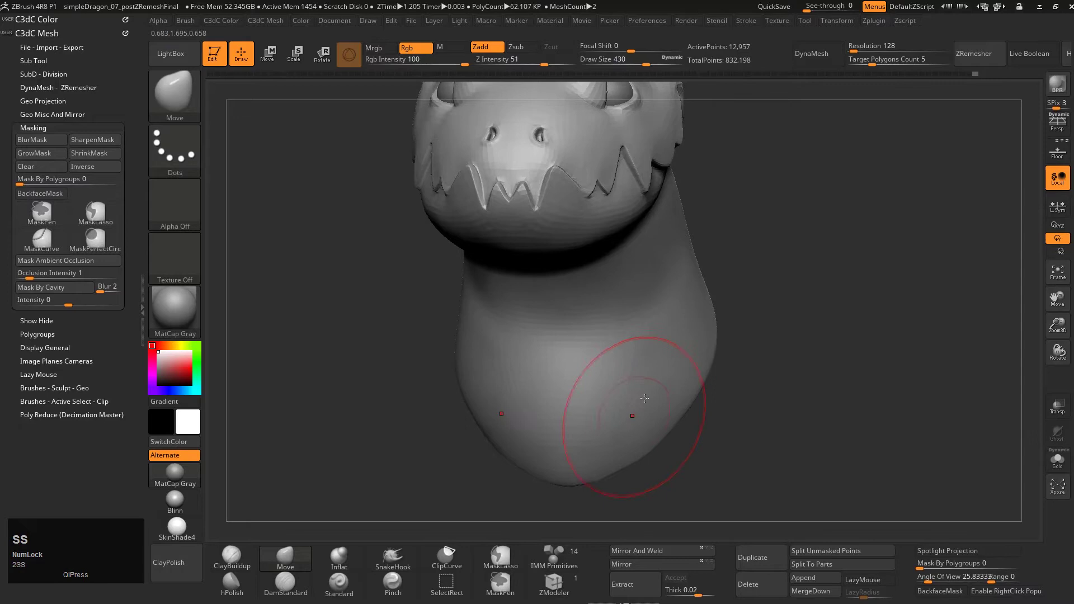
pyautogui.moveTo(664, 339); pyautogui.dragTo(635, 365, button='right')
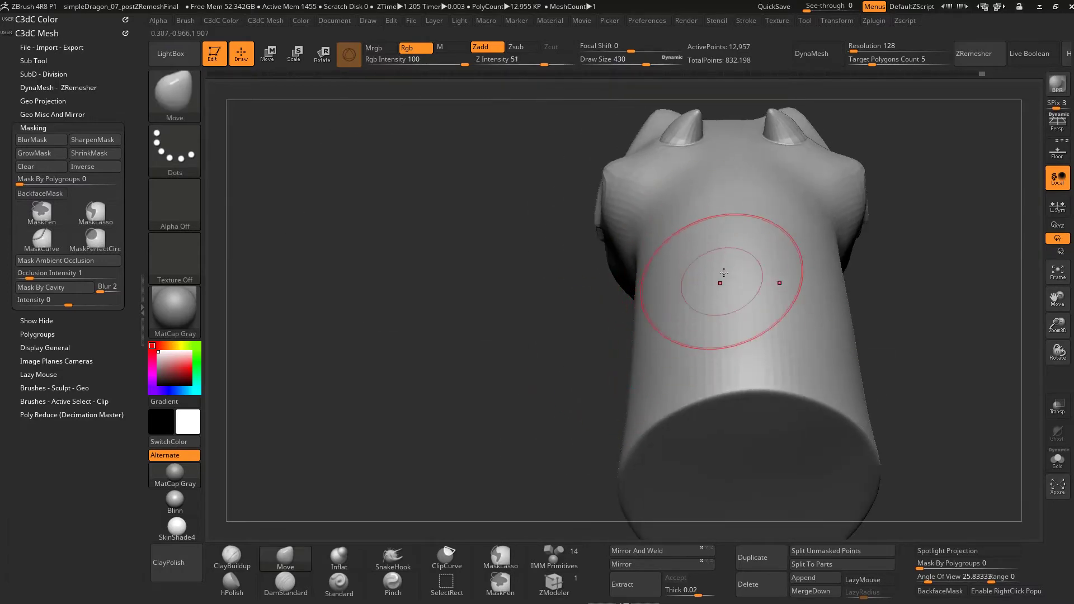
pyautogui.press('shift')
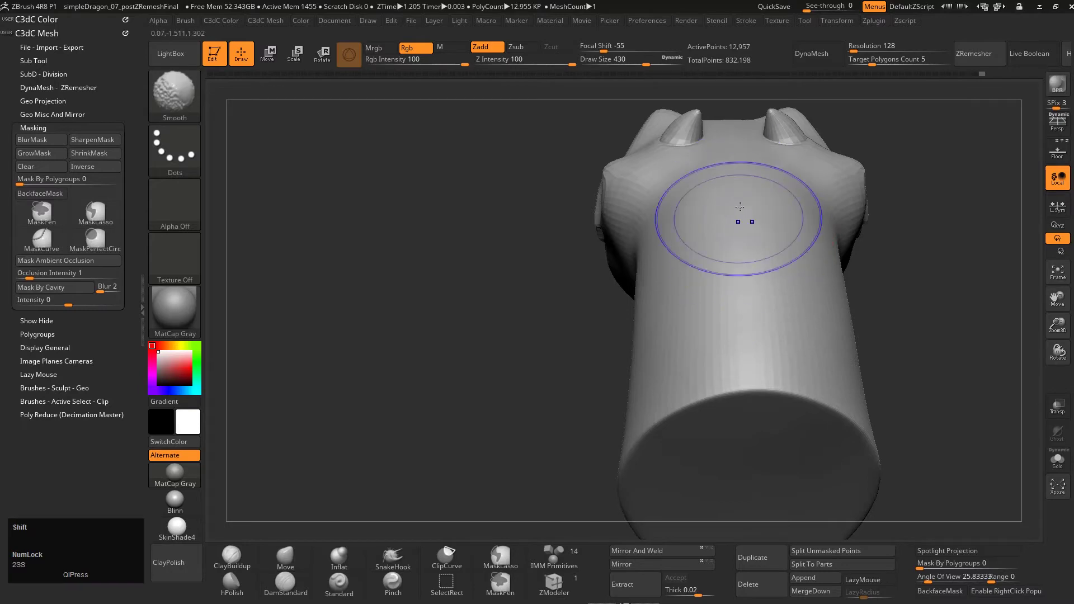
pyautogui.hotkey('ctrl', 'z')
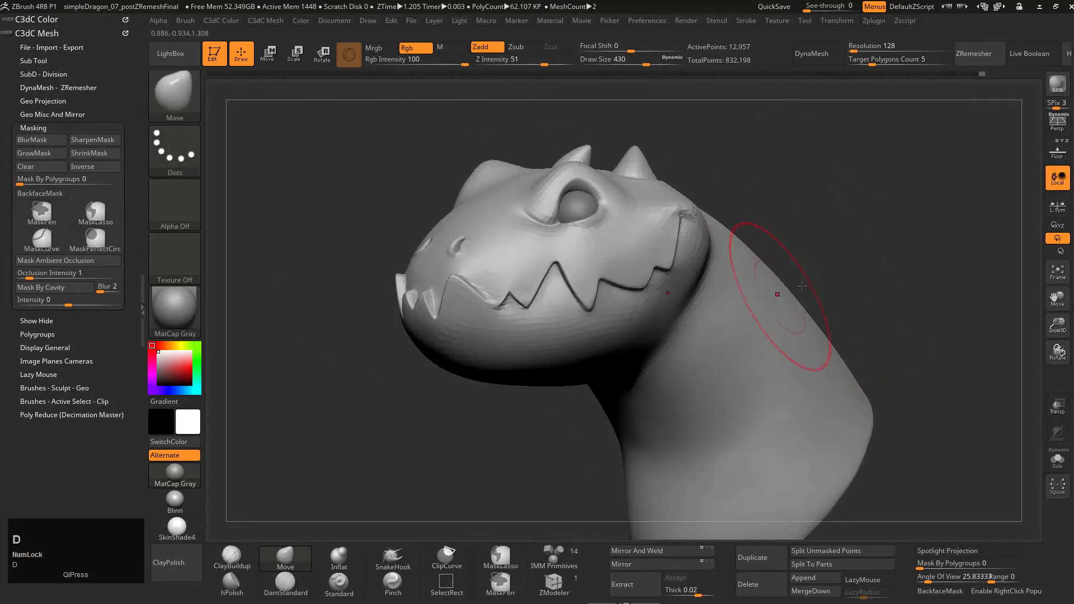
# - Return the mesh to its highest subdivision level and display the green dragon reference beside the model with the floor grid hidden
pyautogui.press('d')
pyautogui.press('d')
pyautogui.press('d')
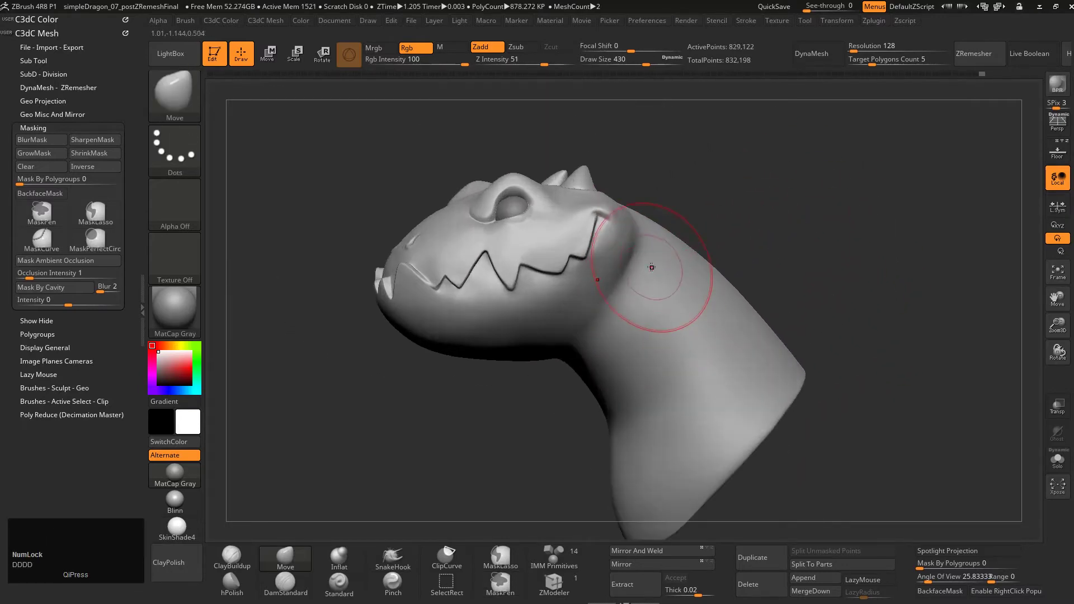
pyautogui.hotkey('alt', 'g')
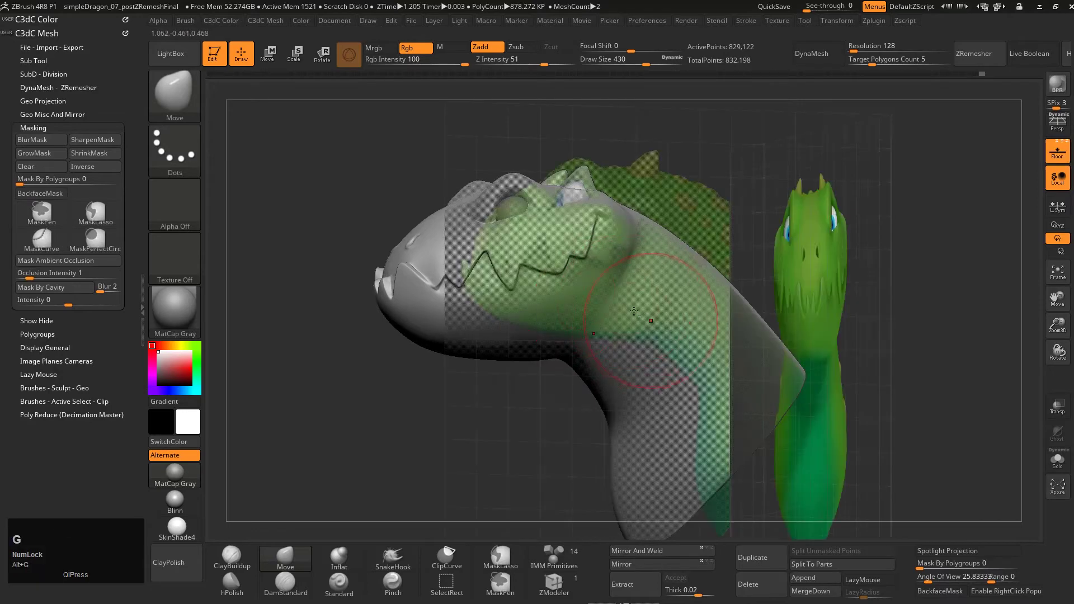
pyautogui.hotkey('shift', 'z')
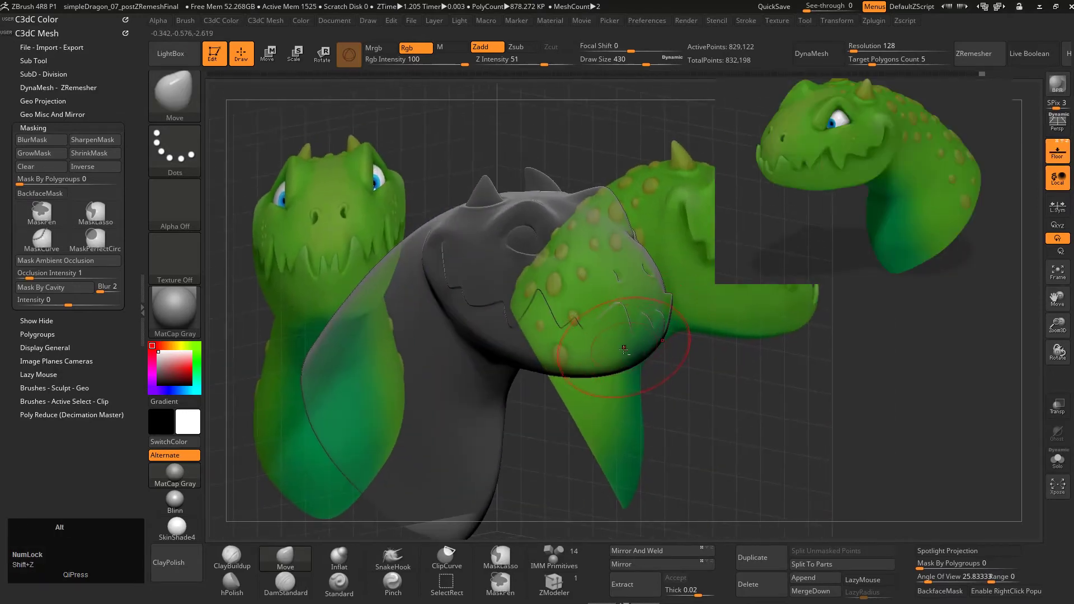
pyautogui.hotkey('alt', 'g')
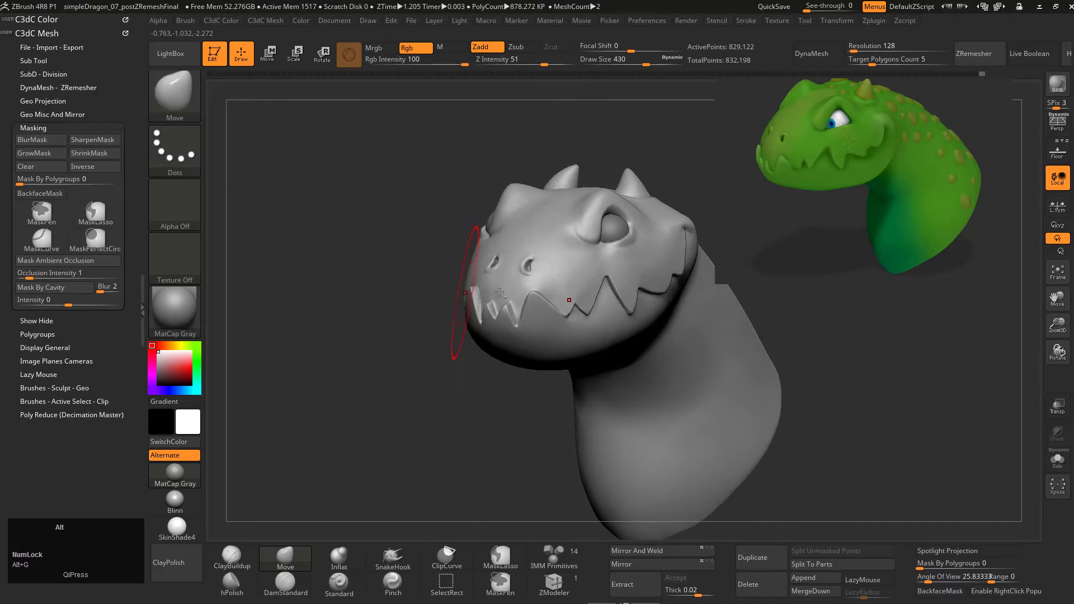
pyautogui.keyDown('alt'); pyautogui.moveTo(427, 304); pyautogui.dragTo(503, 279, button='right'); pyautogui.keyUp('alt')
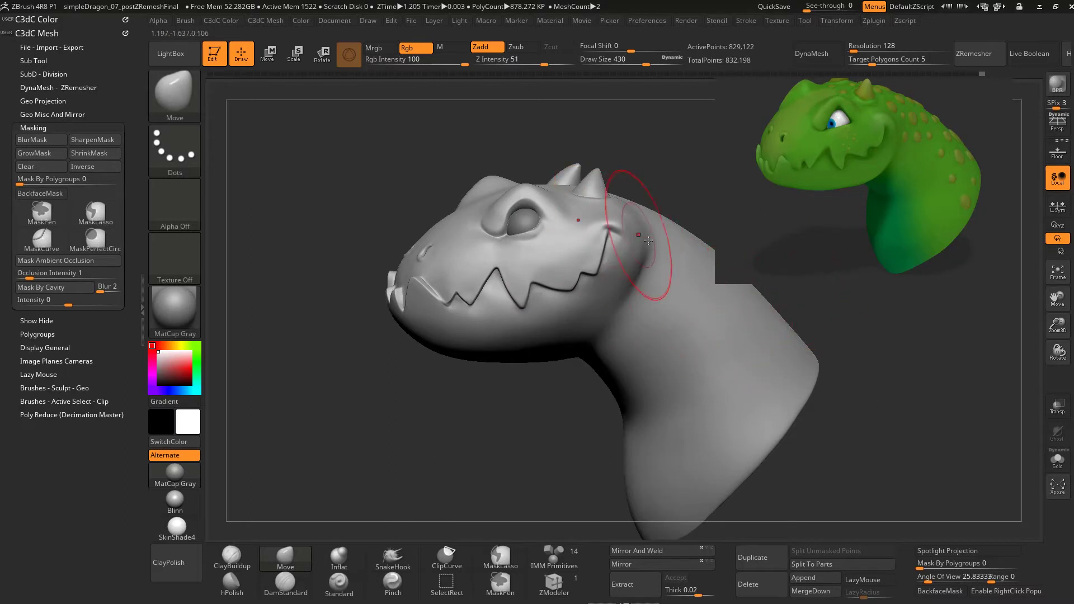
pyautogui.keyDown('alt'); pyautogui.moveTo(634, 248); pyautogui.dragTo(586, 275, button='right'); pyautogui.keyUp('alt')
pyautogui.moveTo(586, 275); pyautogui.dragTo(593, 276, button='right')
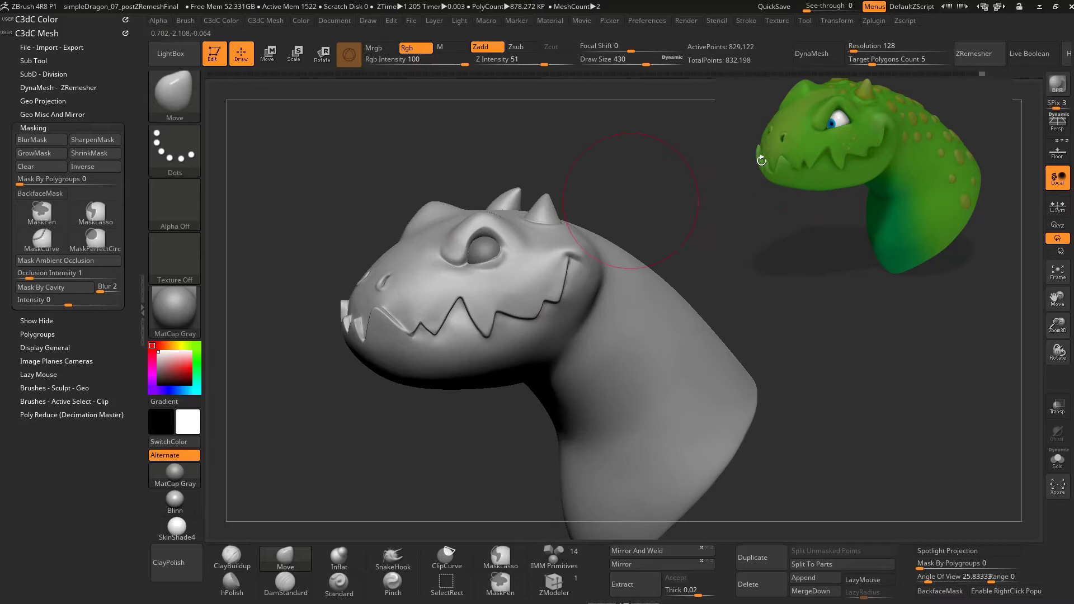
pyautogui.moveTo(691, 229)
pyautogui.mouseDown()
pyautogui.moveTo(688, 220)
pyautogui.moveTo(656, 259)
pyautogui.moveTo(687, 217)
pyautogui.mouseUp()
# - Lower the mesh three subdivision levels and sculpt the back of the jaw using ClayBuildup at draw size 207
pyautogui.hotkey('shift', 'd')
pyautogui.hotkey('shift', 'd')
pyautogui.hotkey('shift', 'd')
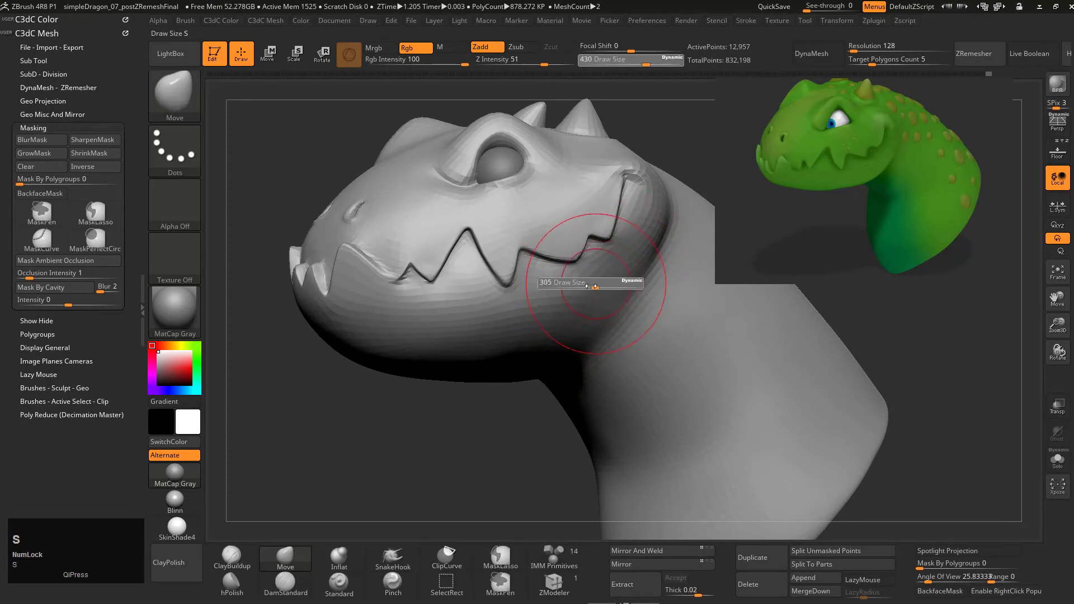
pyautogui.press('4')
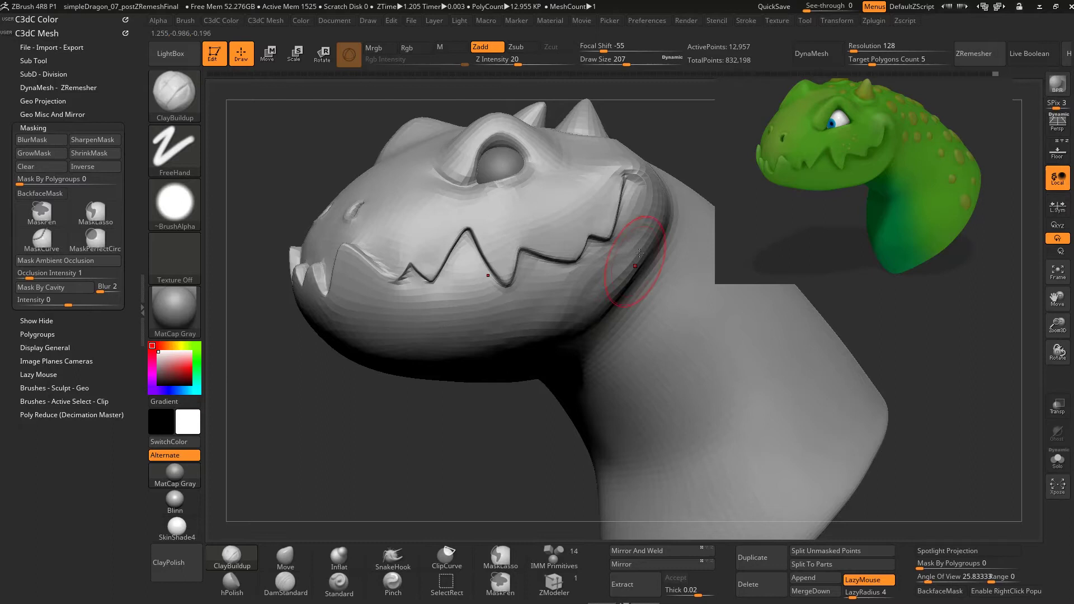
pyautogui.press('shift')
pyautogui.moveTo(530, 322); pyautogui.dragTo(599, 290, button='right')
# - Raise the mesh one subdivision level, carve the crease between jaw and neck using ClayBuildup at draw size 207, and smooth it
pyautogui.press('d')
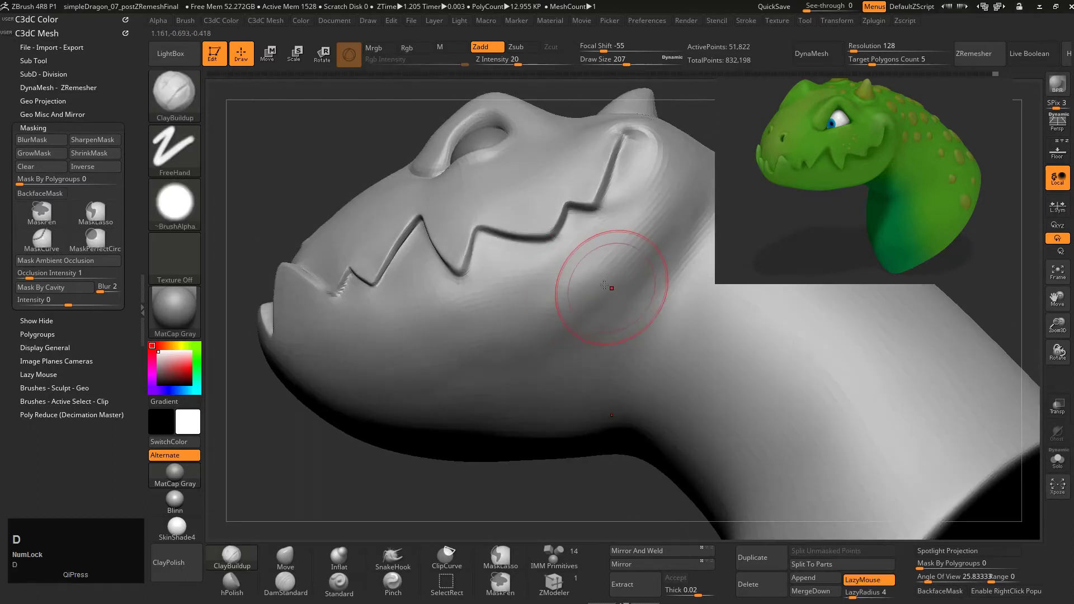
pyautogui.press('alt')
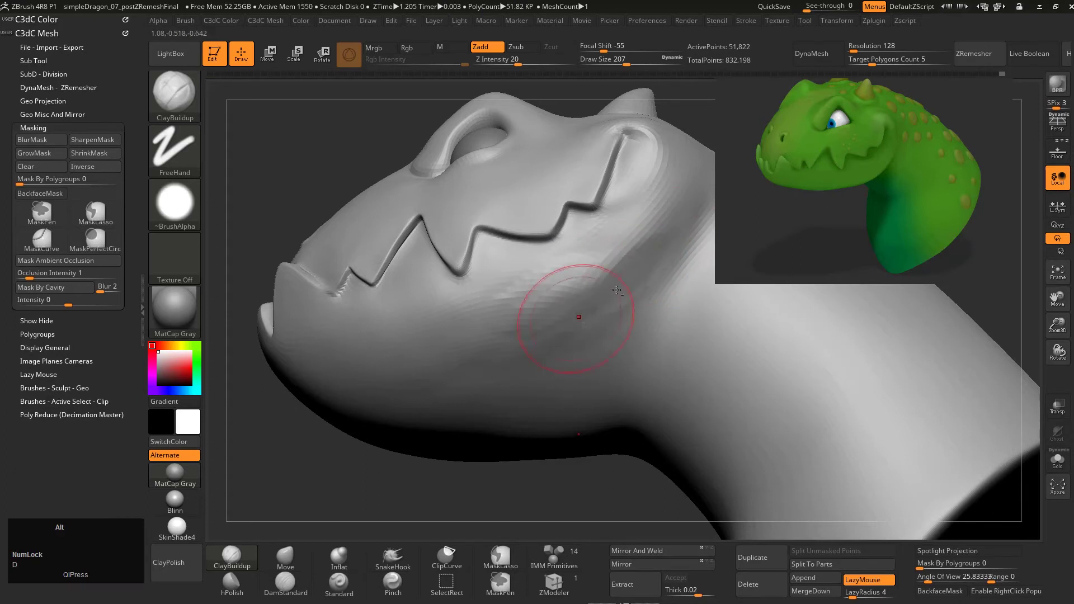
pyautogui.moveTo(672, 220)
pyautogui.keyDown('alt'); pyautogui.mouseDown()
pyautogui.moveTo(673, 196)
pyautogui.moveTo(601, 248)
pyautogui.mouseUp(); pyautogui.keyUp('alt')
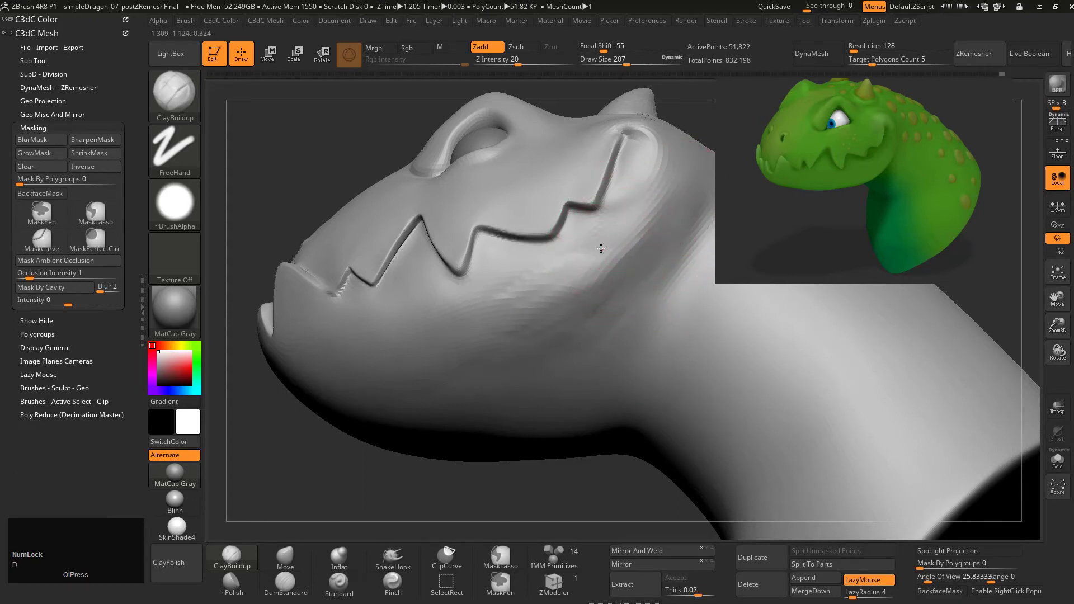
pyautogui.moveTo(627, 324); pyautogui.dragTo(647, 278, button='right')
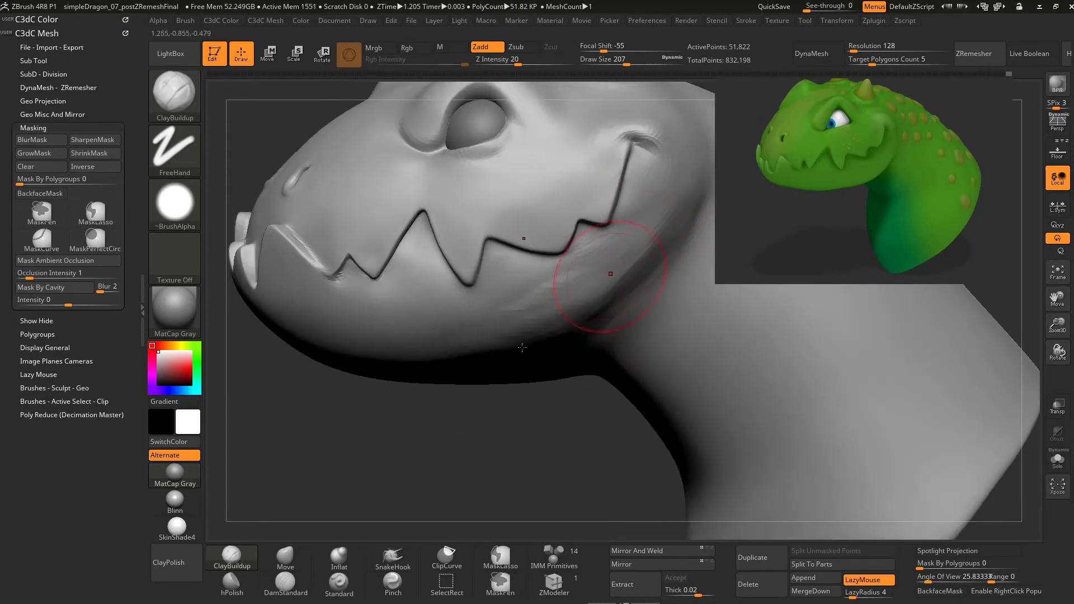
pyautogui.moveTo(521, 347)
pyautogui.keyDown('ctrl'); pyautogui.mouseDown(button='right')
pyautogui.moveTo(655, 244)
pyautogui.moveTo(687, 197)
pyautogui.mouseUp(button='right'); pyautogui.keyUp('ctrl')
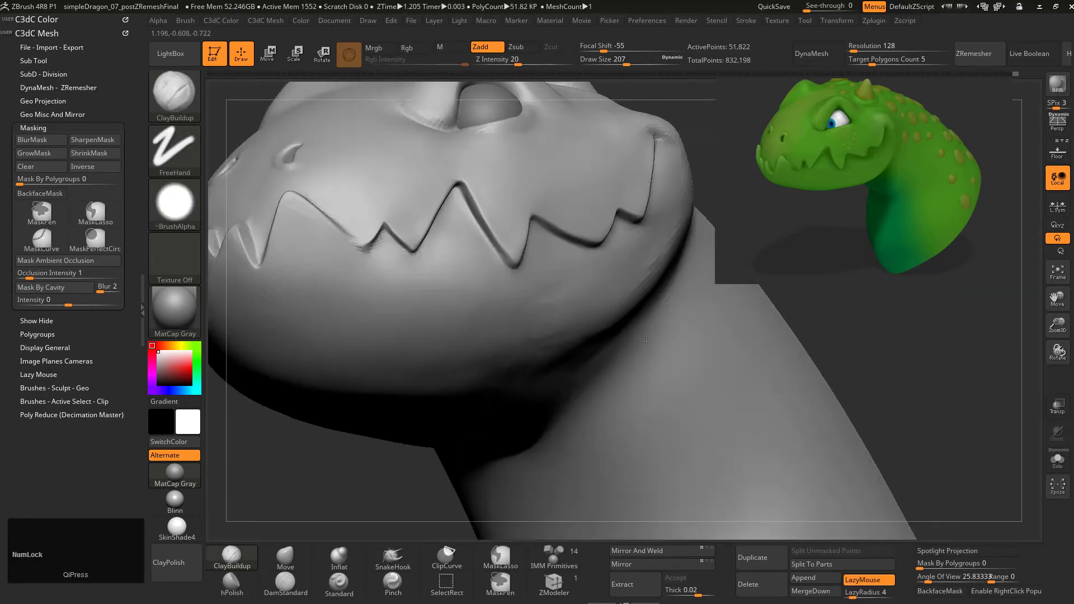
pyautogui.moveTo(626, 313)
pyautogui.mouseDown(button='right')
pyautogui.moveTo(649, 287)
pyautogui.moveTo(631, 329)
pyautogui.moveTo(654, 293)
pyautogui.moveTo(660, 315)
pyautogui.moveTo(596, 250)
pyautogui.mouseUp(button='right')
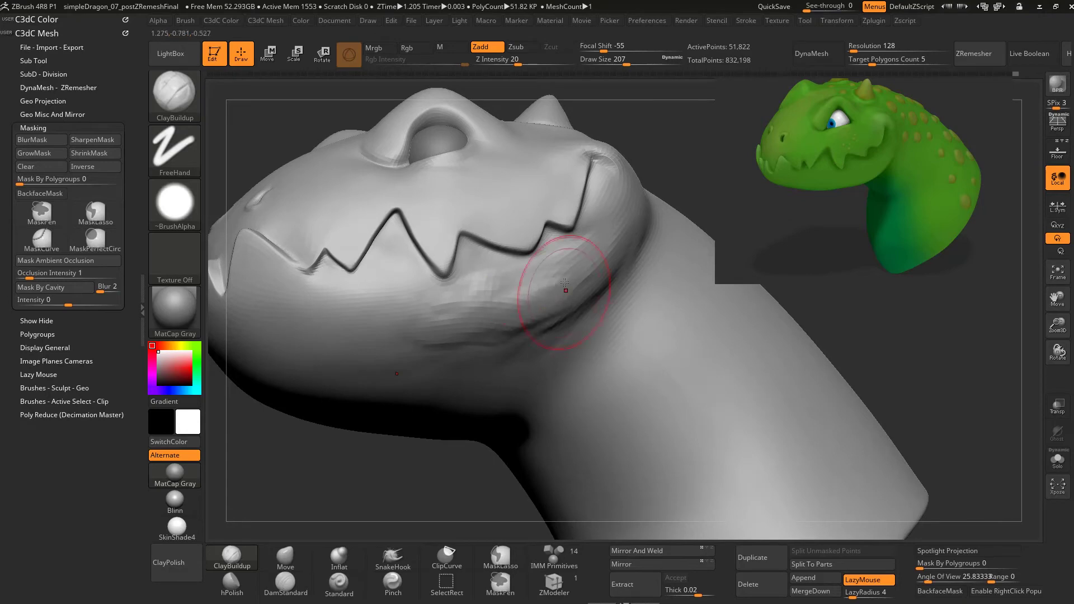
pyautogui.press('shift')
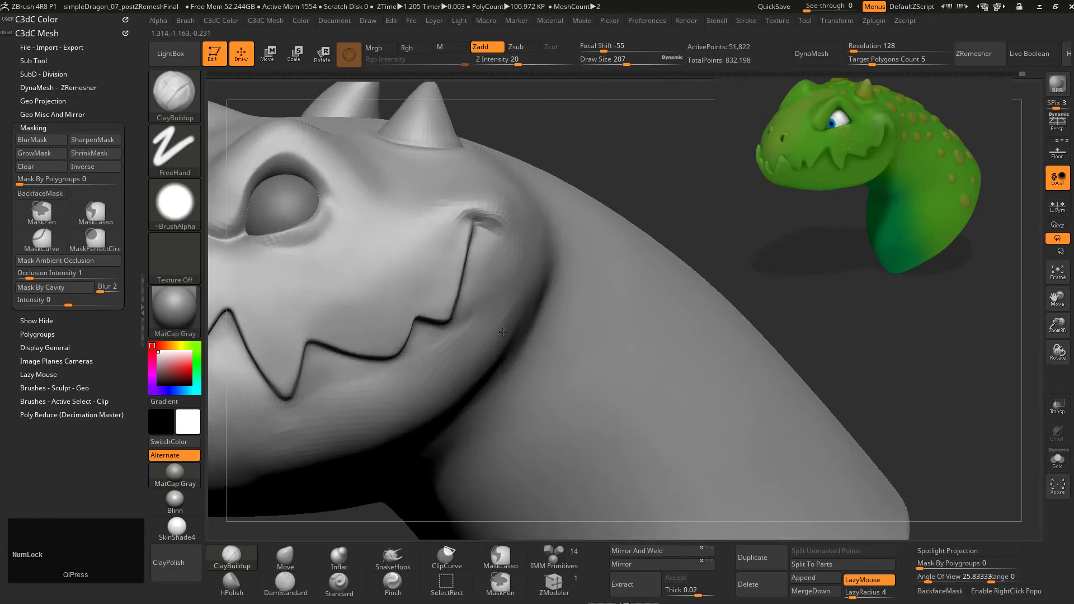
# - Carve and build up the cheek behind the mouth corner using ClayBuildup at draw size 172, and smooth the result
pyautogui.press('s')
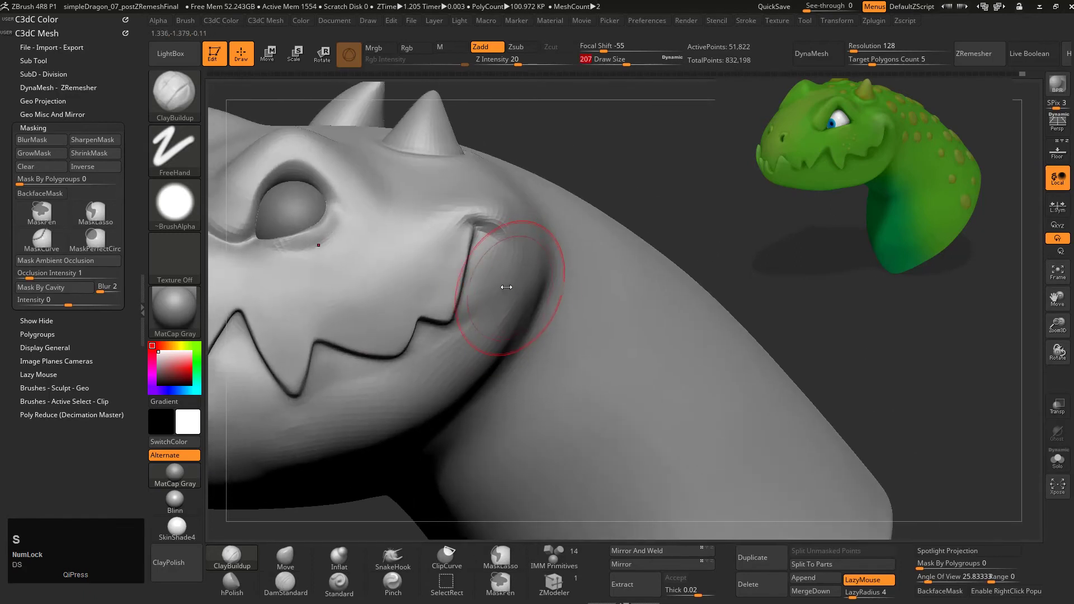
pyautogui.keyDown('alt'); pyautogui.moveTo(540, 232); pyautogui.dragTo(533, 284); pyautogui.keyUp('alt')
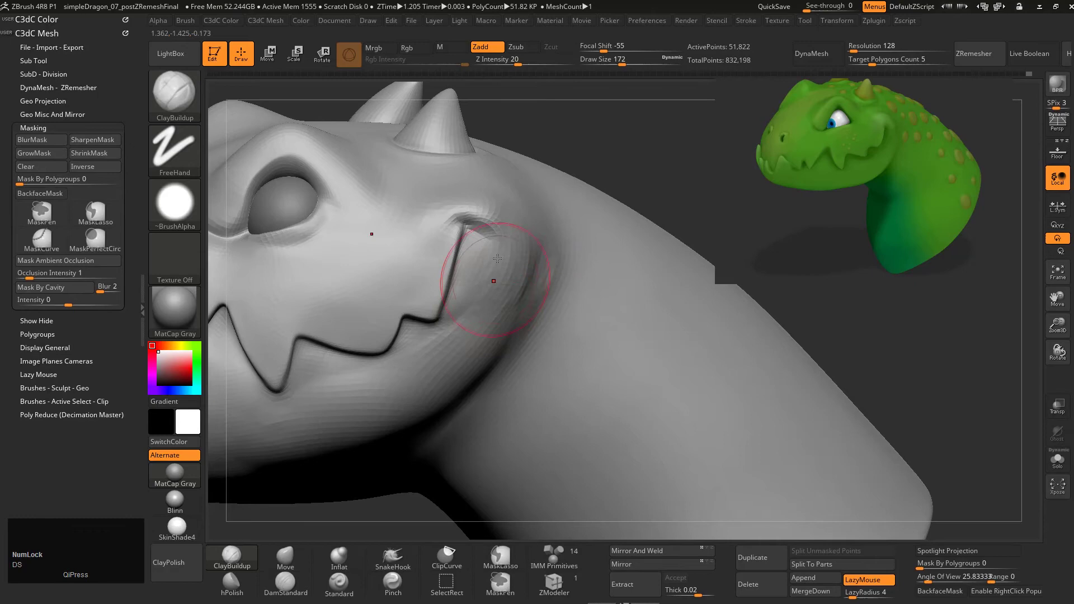
pyautogui.moveTo(476, 334); pyautogui.dragTo(480, 267)
pyautogui.keyDown('shift'); pyautogui.moveTo(505, 305); pyautogui.dragTo(521, 297); pyautogui.keyUp('shift')
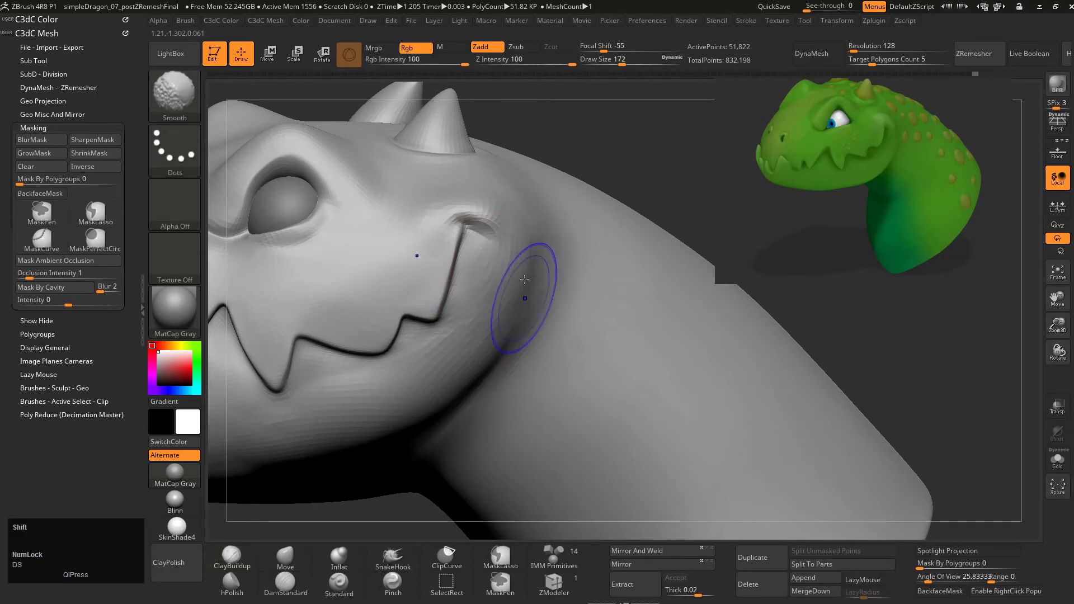
pyautogui.moveTo(521, 297)
pyautogui.mouseDown(button='right')
pyautogui.moveTo(576, 251)
pyautogui.moveTo(525, 254)
pyautogui.moveTo(523, 345)
pyautogui.moveTo(492, 364)
pyautogui.moveTo(679, 306)
pyautogui.mouseUp(button='right')
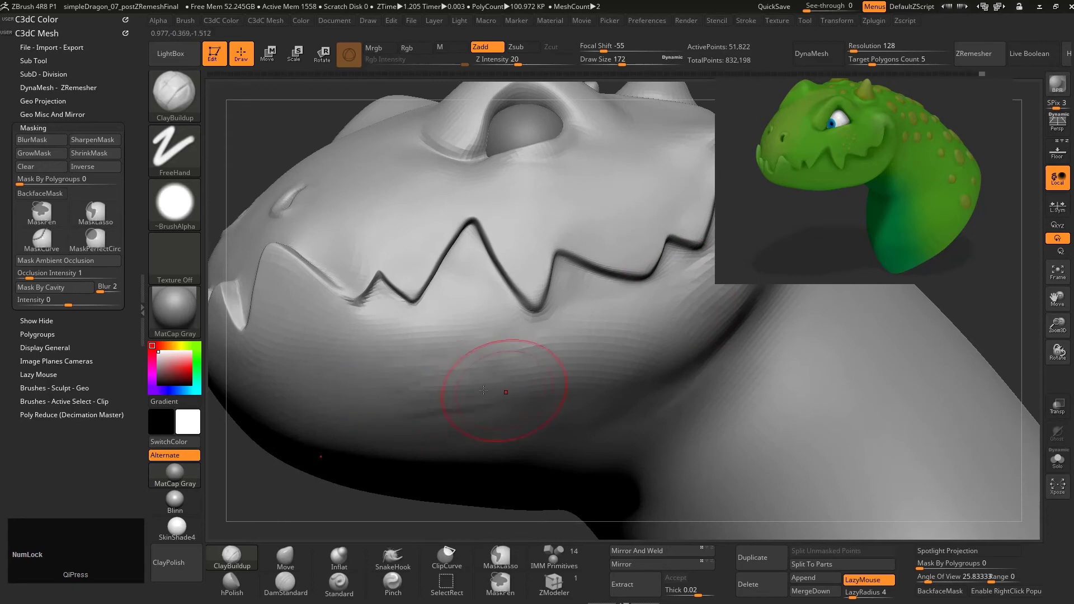
# - Build up the side and underside of the lower jaw using ClayBuildup at draw size 172, smoothing the strokes
pyautogui.moveTo(422, 379); pyautogui.dragTo(404, 371)
pyautogui.moveTo(404, 372)
pyautogui.keyDown('alt'); pyautogui.mouseDown(button='right')
pyautogui.moveTo(447, 358)
pyautogui.moveTo(473, 392)
pyautogui.moveTo(486, 338)
pyautogui.mouseUp(button='right'); pyautogui.keyUp('alt')
pyautogui.moveTo(486, 338); pyautogui.dragTo(435, 351)
pyautogui.moveTo(296, 363)
pyautogui.mouseDown()
pyautogui.moveTo(363, 345)
pyautogui.moveTo(417, 360)
pyautogui.mouseUp()
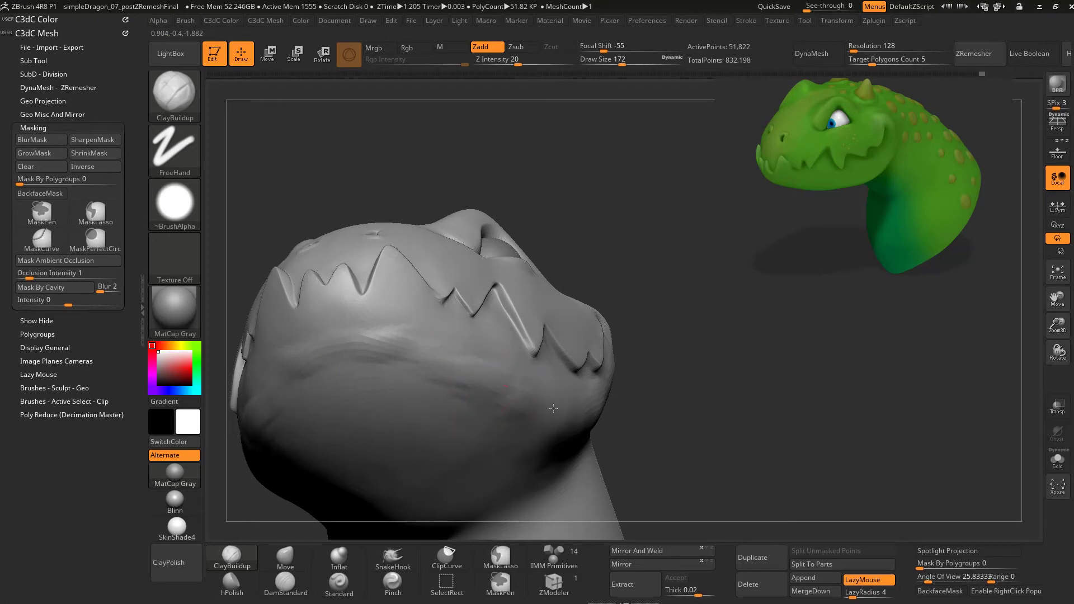
pyautogui.press('shift')
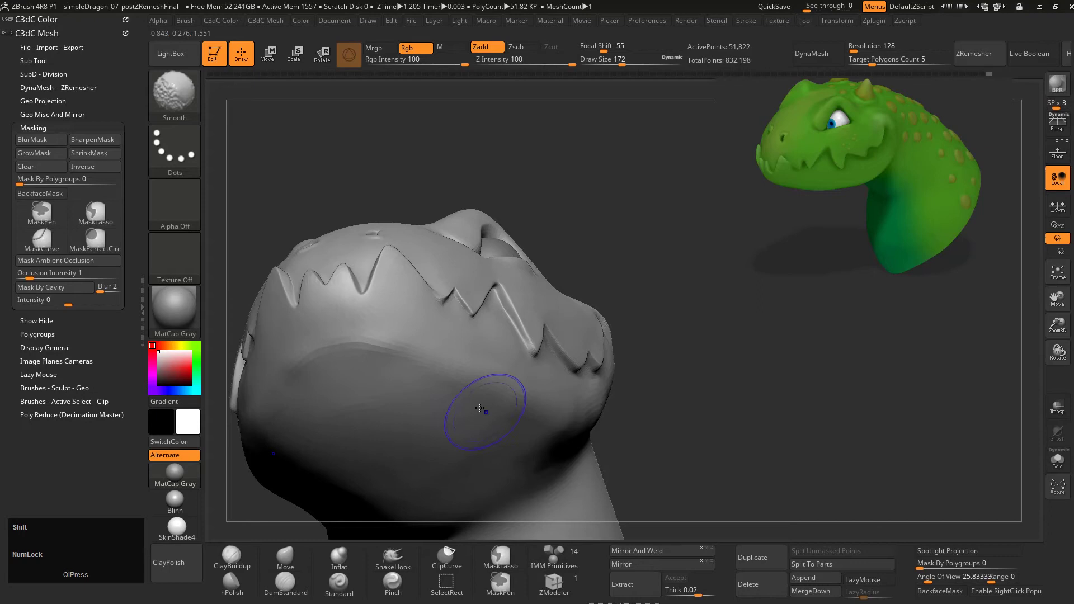
pyautogui.moveTo(479, 408)
pyautogui.mouseDown(button='right')
pyautogui.moveTo(420, 404)
pyautogui.moveTo(423, 337)
pyautogui.moveTo(464, 386)
pyautogui.mouseUp(button='right')
pyautogui.keyDown('shift'); pyautogui.moveTo(503, 315); pyautogui.dragTo(500, 306); pyautogui.keyUp('shift')
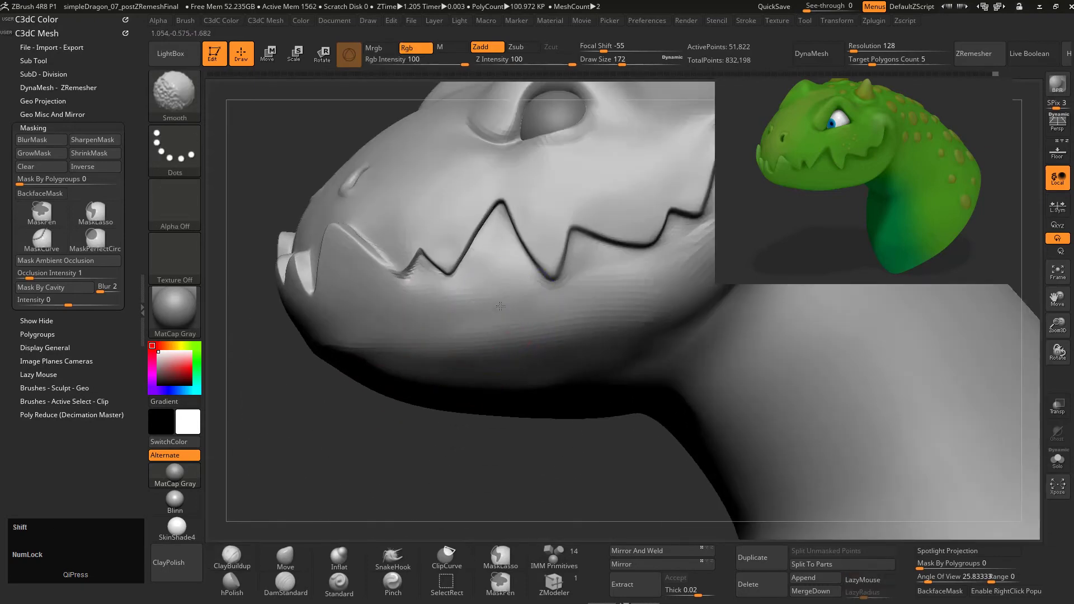
pyautogui.moveTo(565, 367)
pyautogui.mouseDown(button='right')
pyautogui.moveTo(447, 371)
pyautogui.moveTo(548, 358)
pyautogui.mouseUp(button='right')
pyautogui.press('shift')
pyautogui.moveTo(436, 350); pyautogui.dragTo(558, 318)
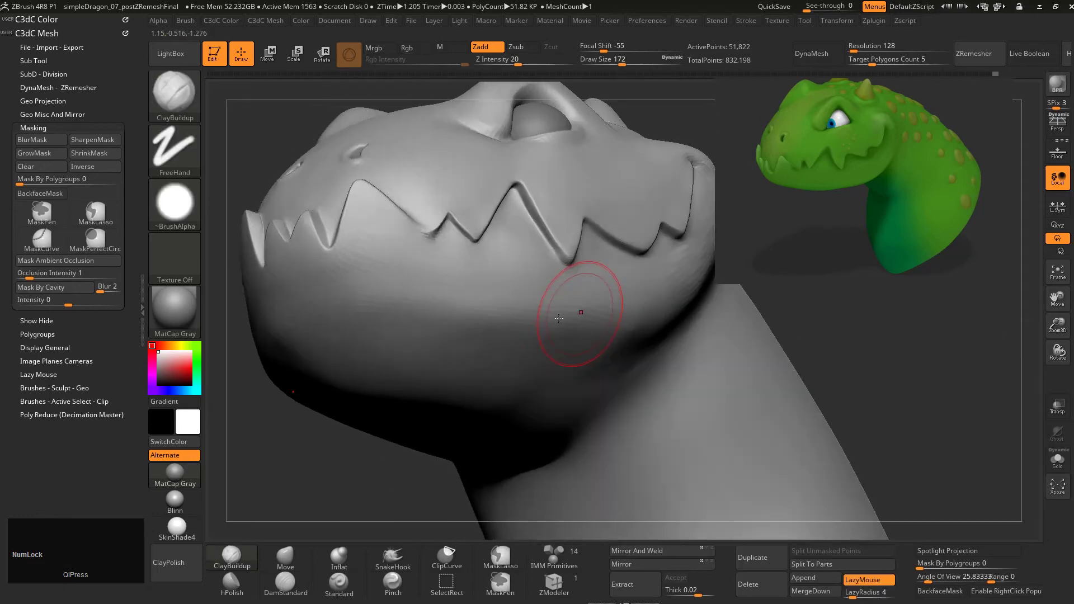
# - Raise the mesh one subdivision level and polish the side of the lower jaw using hPolish at draw size 234
pyautogui.press('d')
pyautogui.press('5')
pyautogui.press('s')
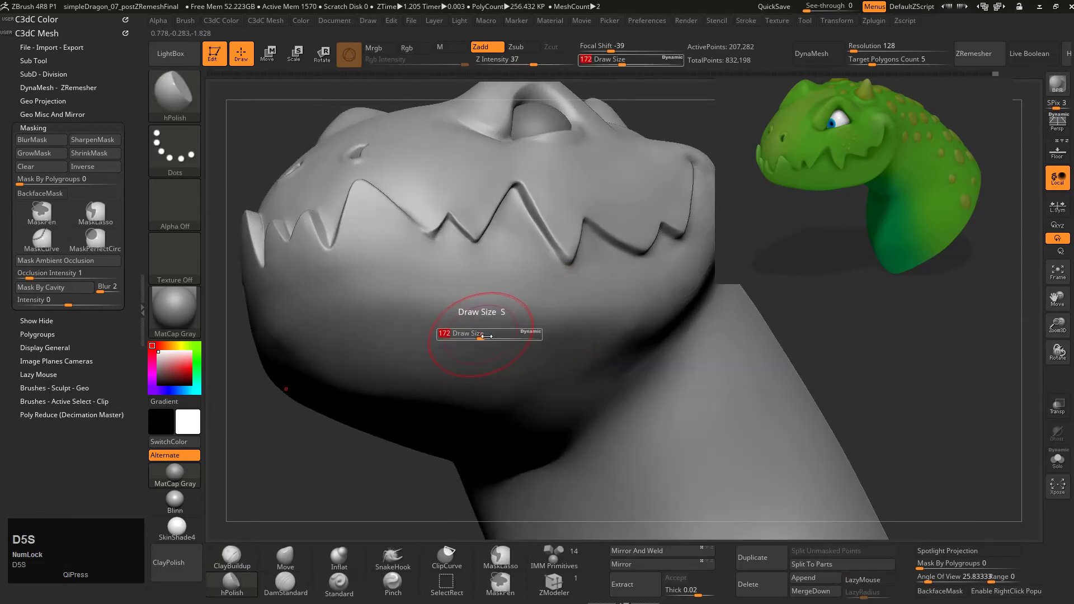
pyautogui.moveTo(481, 337); pyautogui.dragTo(489, 337)
pyautogui.moveTo(489, 339); pyautogui.dragTo(506, 286, button='right')
pyautogui.moveTo(582, 352); pyautogui.dragTo(488, 373, button='right')
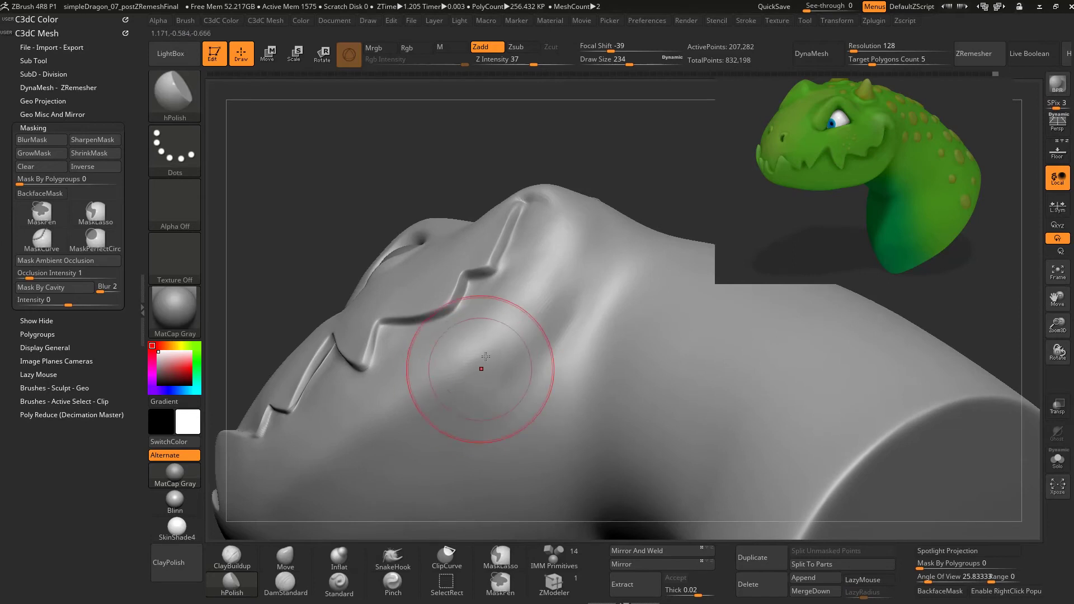
pyautogui.moveTo(486, 356); pyautogui.dragTo(529, 340)
# - Polish the rear of the jaw around the neck crease using hPolish at draw size 112
pyautogui.press('s')
pyautogui.moveTo(566, 294); pyautogui.dragTo(552, 294)
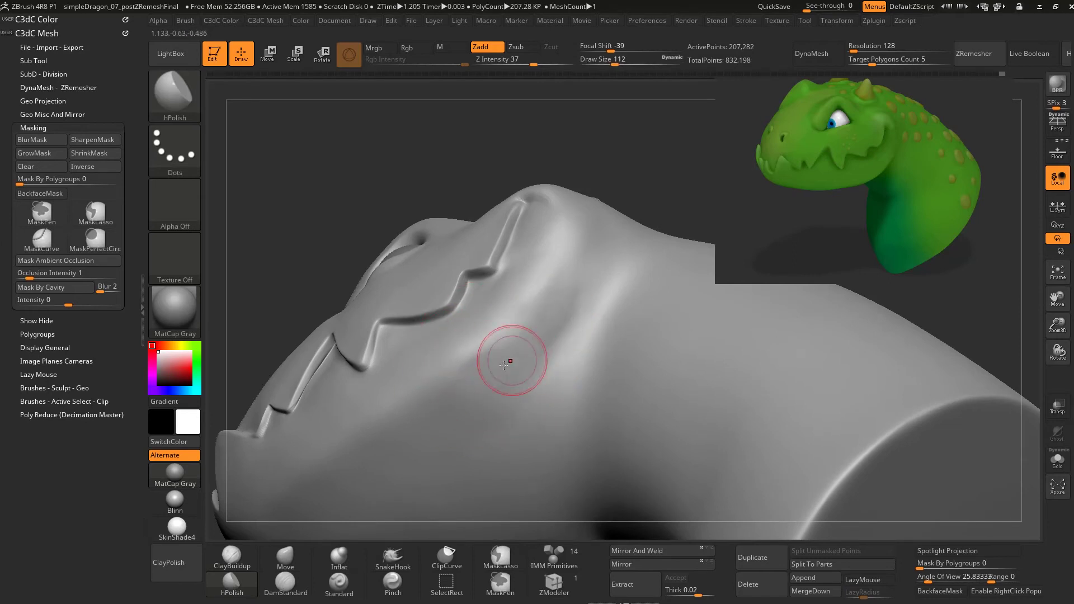
pyautogui.moveTo(512, 306)
pyautogui.mouseDown(button='right')
pyautogui.moveTo(520, 333)
pyautogui.moveTo(477, 347)
pyautogui.mouseUp(button='right')
pyautogui.press('s')
pyautogui.click(502, 313)
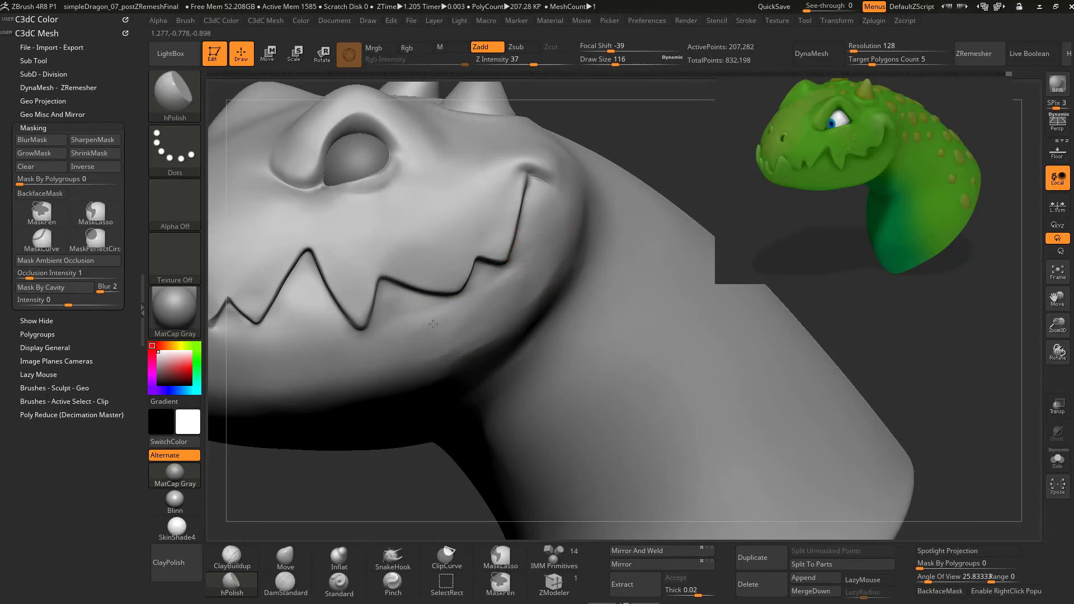
# - Smooth the lower jaw below the rear mouth line at draw size 116
pyautogui.moveTo(464, 317)
pyautogui.keyDown('alt'); pyautogui.mouseDown(button='right')
pyautogui.moveTo(555, 270)
pyautogui.moveTo(571, 291)
pyautogui.mouseUp(button='right'); pyautogui.keyUp('alt')
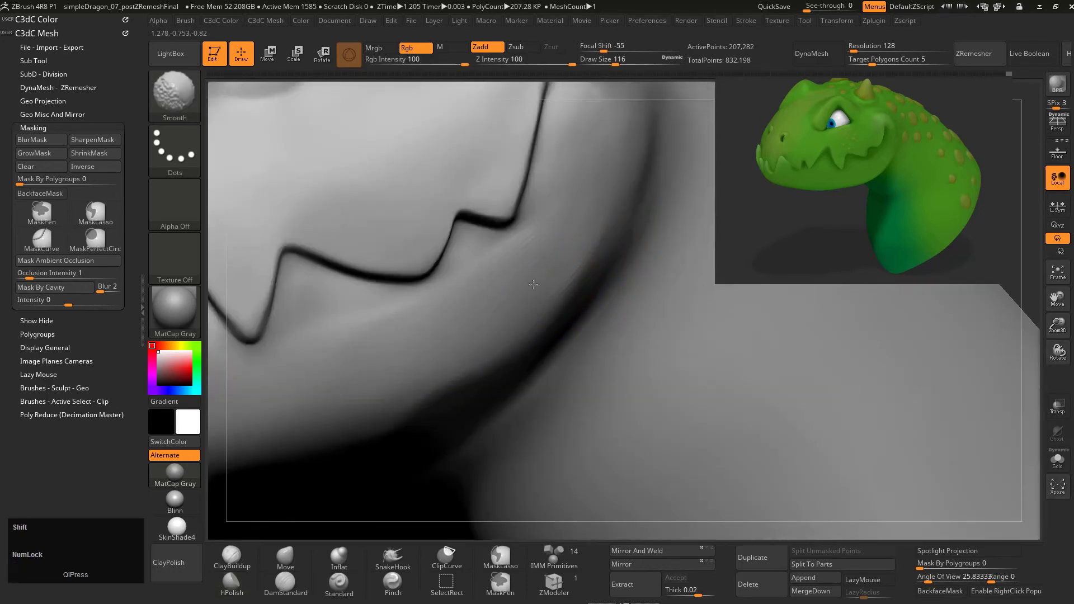
pyautogui.keyDown('shift'); pyautogui.moveTo(533, 284); pyautogui.dragTo(580, 271); pyautogui.keyUp('shift')
pyautogui.moveTo(580, 271); pyautogui.dragTo(477, 357, button='right')
pyautogui.keyDown('shift'); pyautogui.moveTo(477, 357); pyautogui.dragTo(454, 376); pyautogui.keyUp('shift')
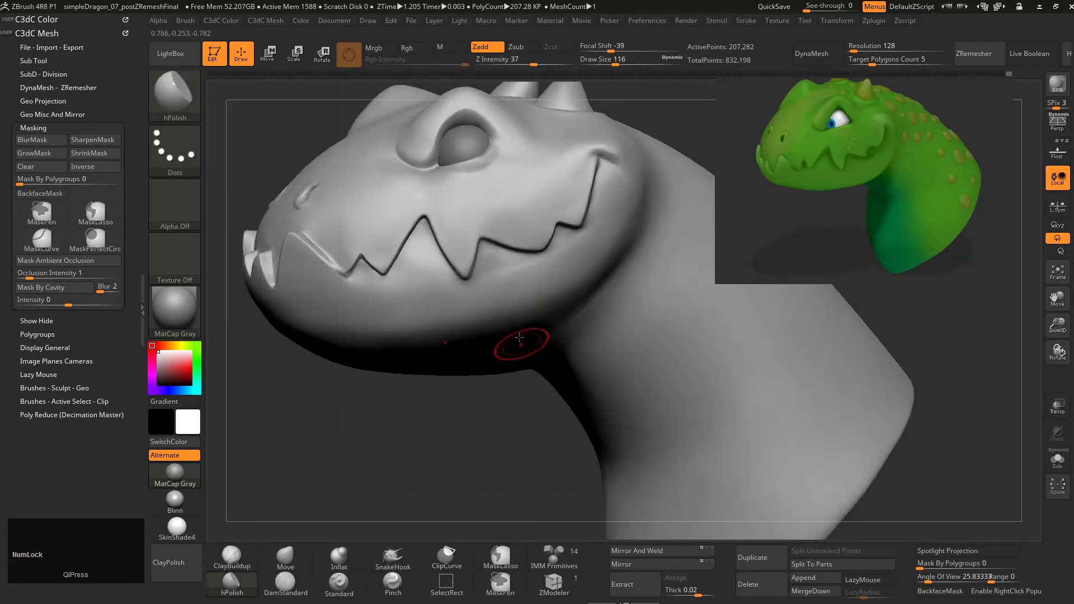
# - Build up the fold behind the mouth corner using ClayBuildup at draw size 97, and smooth the strokes
pyautogui.keyDown('alt'); pyautogui.moveTo(532, 403); pyautogui.dragTo(541, 233, button='right'); pyautogui.keyUp('alt')
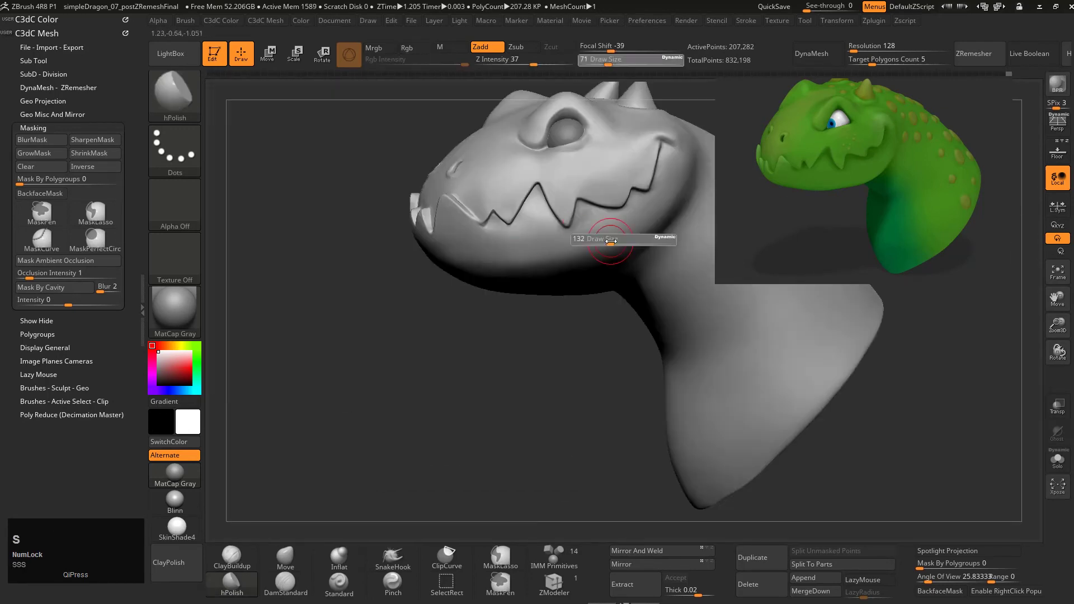
pyautogui.moveTo(559, 246)
pyautogui.keyDown('alt'); pyautogui.mouseDown(button='right')
pyautogui.moveTo(560, 194)
pyautogui.moveTo(474, 293)
pyautogui.moveTo(493, 261)
pyautogui.mouseUp(button='right'); pyautogui.keyUp('alt')
pyautogui.press('4')
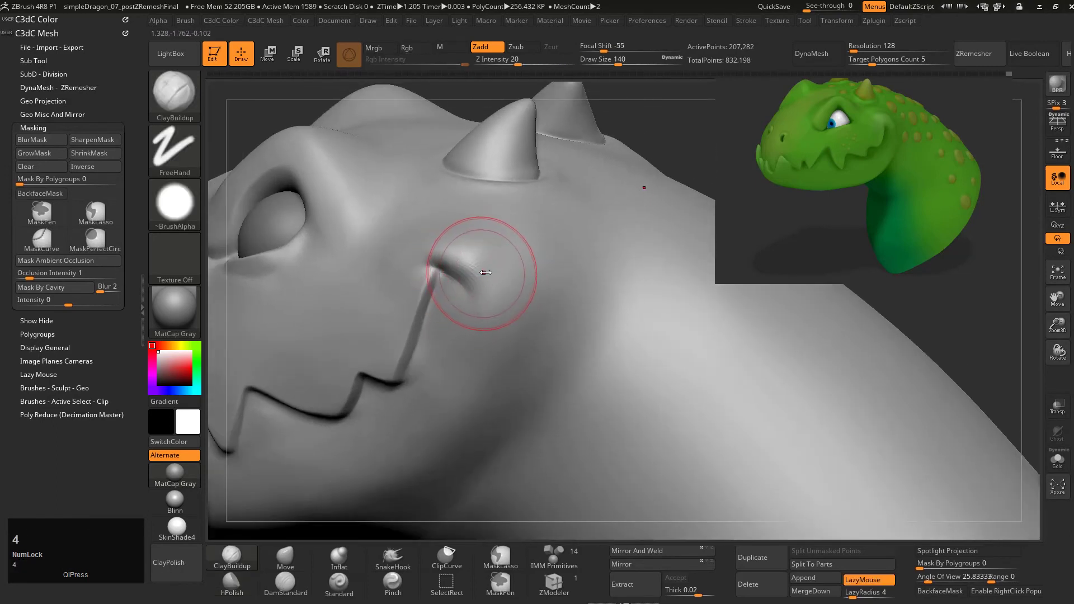
pyautogui.press('s')
pyautogui.moveTo(483, 276); pyautogui.dragTo(470, 299)
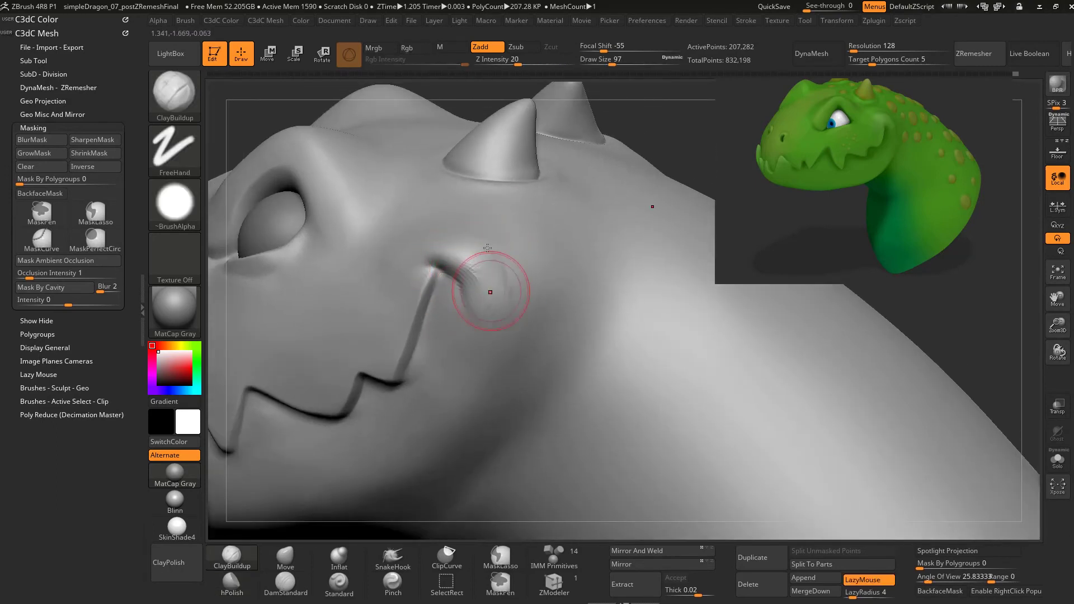
pyautogui.press('shift')
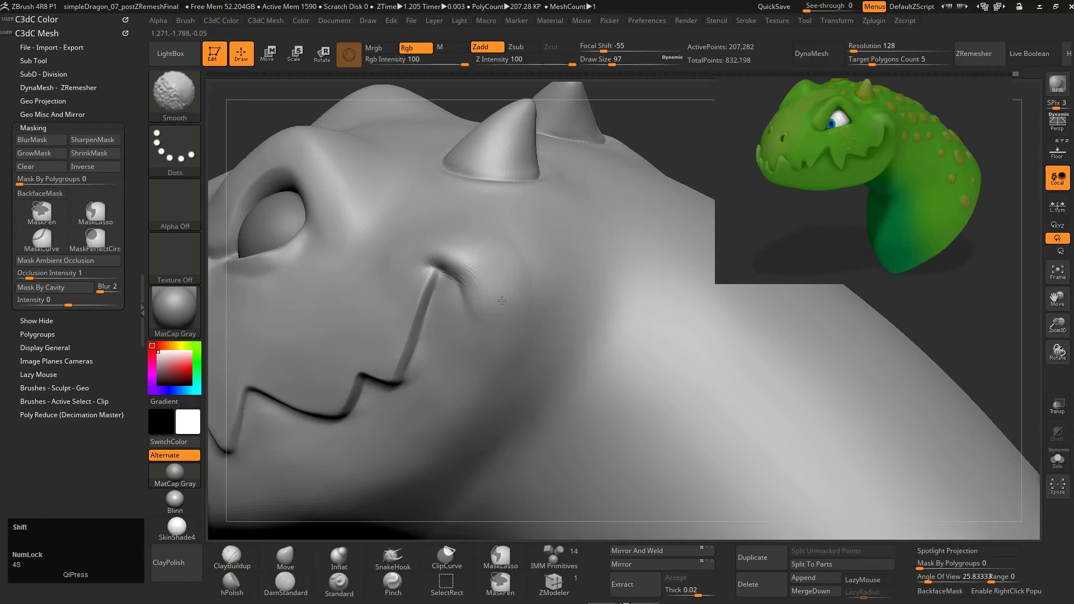
pyautogui.moveTo(520, 249); pyautogui.dragTo(507, 283, button='right')
pyautogui.keyDown('shift'); pyautogui.moveTo(498, 280); pyautogui.dragTo(505, 290); pyautogui.keyUp('shift')
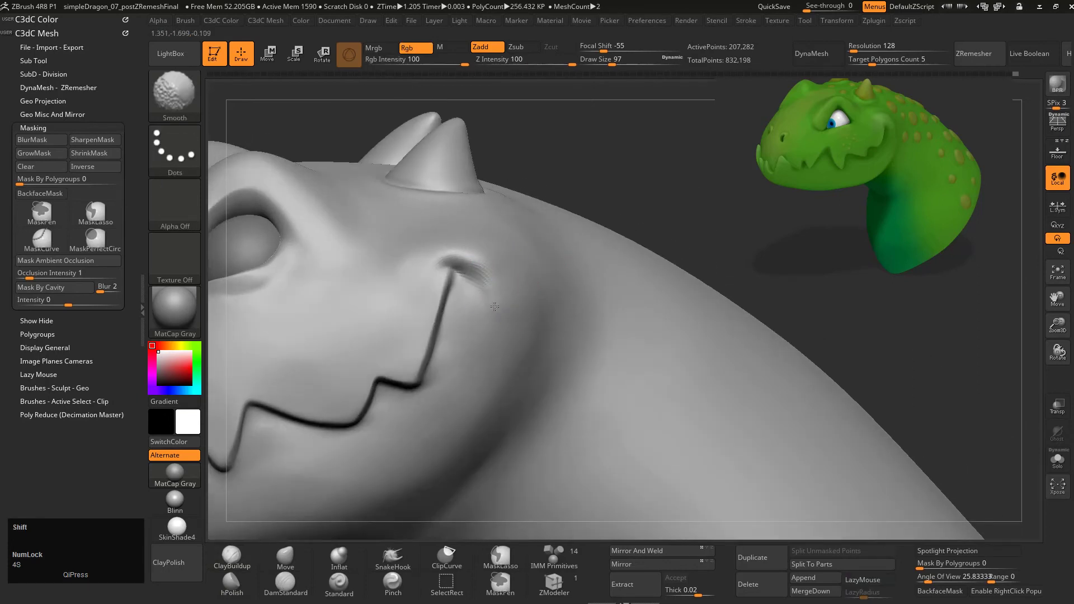
pyautogui.moveTo(505, 290)
pyautogui.mouseDown(button='right')
pyautogui.moveTo(519, 316)
pyautogui.moveTo(683, 240)
pyautogui.moveTo(532, 339)
pyautogui.mouseUp(button='right')
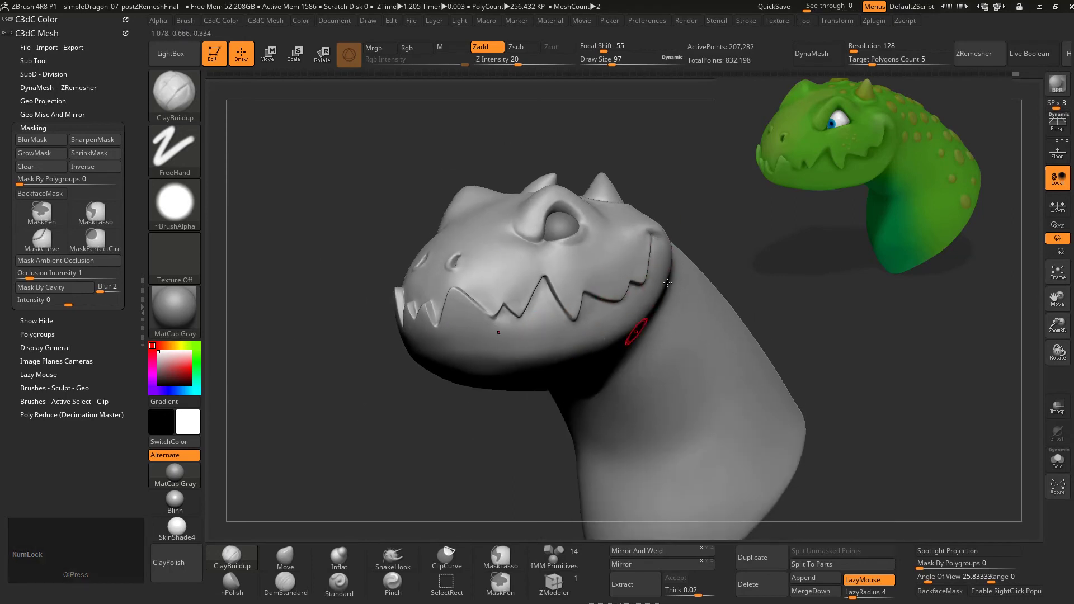
# - Mask the rear mouth line and its corner using MaskPen at draw size 132, and blur the mask
pyautogui.moveTo(635, 336)
pyautogui.keyDown('alt'); pyautogui.mouseDown(button='right')
pyautogui.moveTo(616, 350)
pyautogui.moveTo(624, 363)
pyautogui.mouseUp(button='right'); pyautogui.keyUp('alt')
pyautogui.moveTo(704, 319); pyautogui.dragTo(647, 312, button='right')
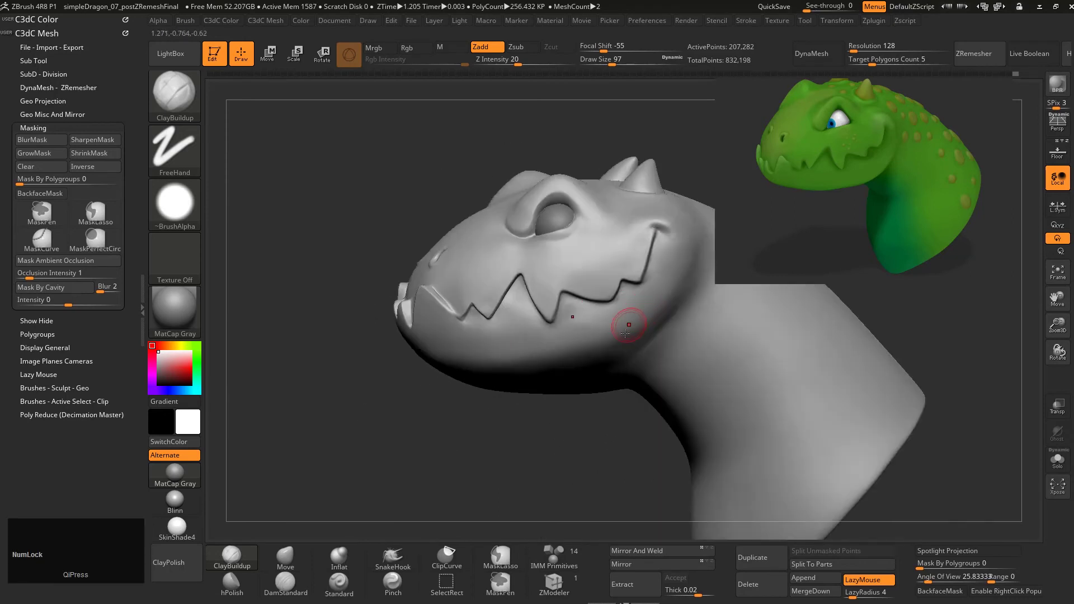
pyautogui.keyDown('ctrl'); pyautogui.moveTo(595, 294); pyautogui.dragTo(659, 221); pyautogui.keyUp('ctrl')
pyautogui.keyDown('ctrl'); pyautogui.moveTo(611, 276); pyautogui.dragTo(638, 265); pyautogui.keyUp('ctrl')
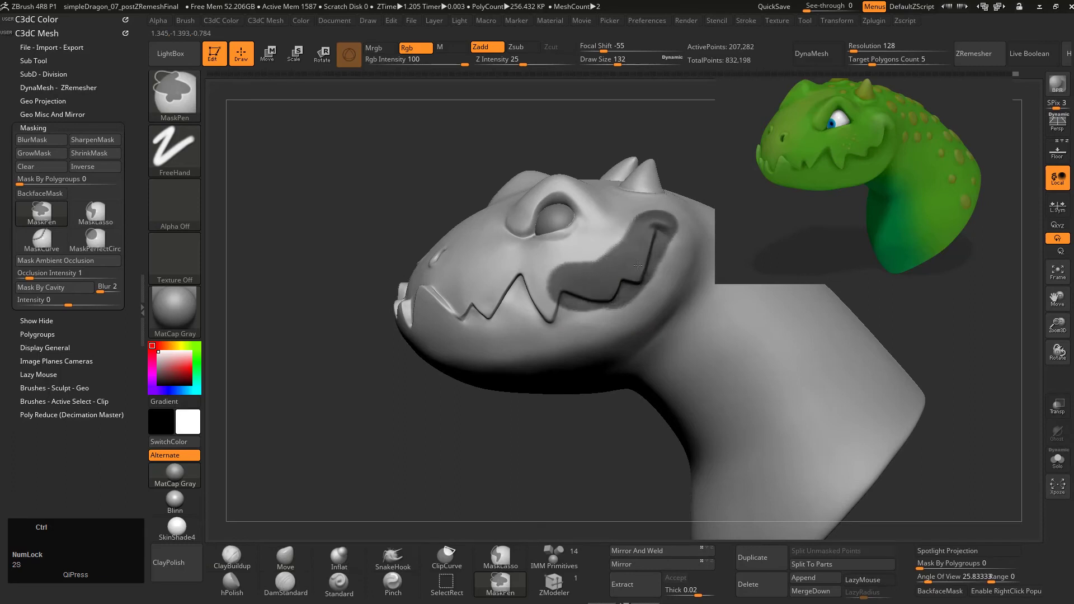
pyautogui.moveTo(666, 280)
pyautogui.keyDown('alt'); pyautogui.mouseDown(button='right')
pyautogui.moveTo(606, 295)
pyautogui.moveTo(521, 293)
pyautogui.mouseUp(button='right'); pyautogui.keyUp('alt')
pyautogui.keyDown('ctrl'); pyautogui.click(586, 315); pyautogui.keyUp('ctrl')
pyautogui.keyDown('ctrl'); pyautogui.click(603, 331); pyautogui.keyUp('ctrl')
pyautogui.press('s')
pyautogui.moveTo(522, 293); pyautogui.dragTo(530, 293)
pyautogui.keyDown('alt'); pyautogui.moveTo(530, 293); pyautogui.dragTo(559, 330, button='right'); pyautogui.keyUp('alt')
pyautogui.keyDown('ctrl'); pyautogui.click(590, 267); pyautogui.keyUp('ctrl')
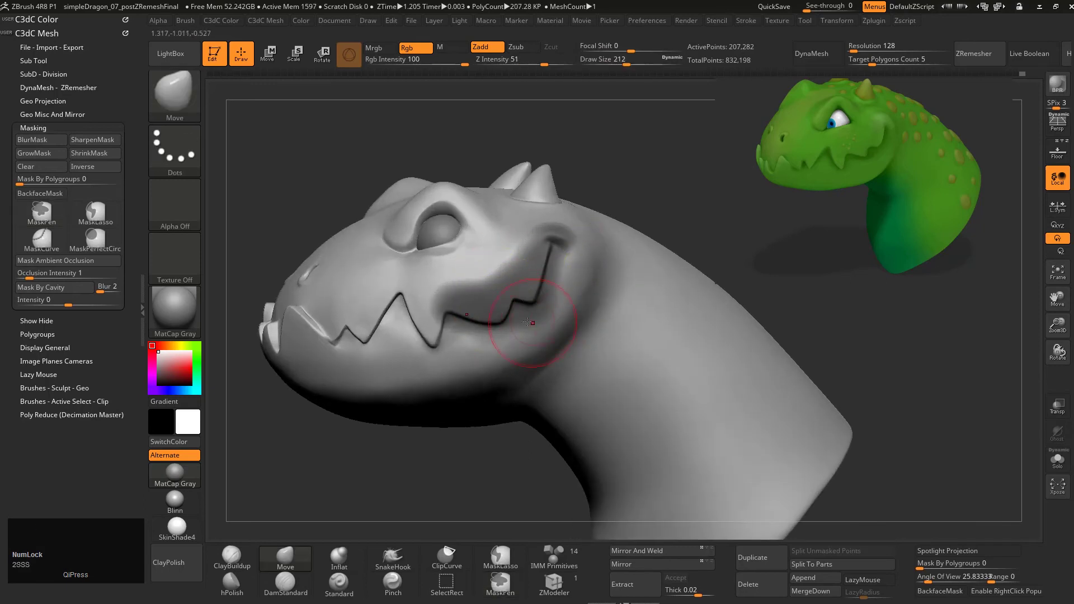
# - Reshape the cheek and jaw behind the masked mouth corner using Move at draw sizes 422 and 305, and clear the mask
pyautogui.press('s')
pyautogui.moveTo(512, 331); pyautogui.dragTo(530, 333)
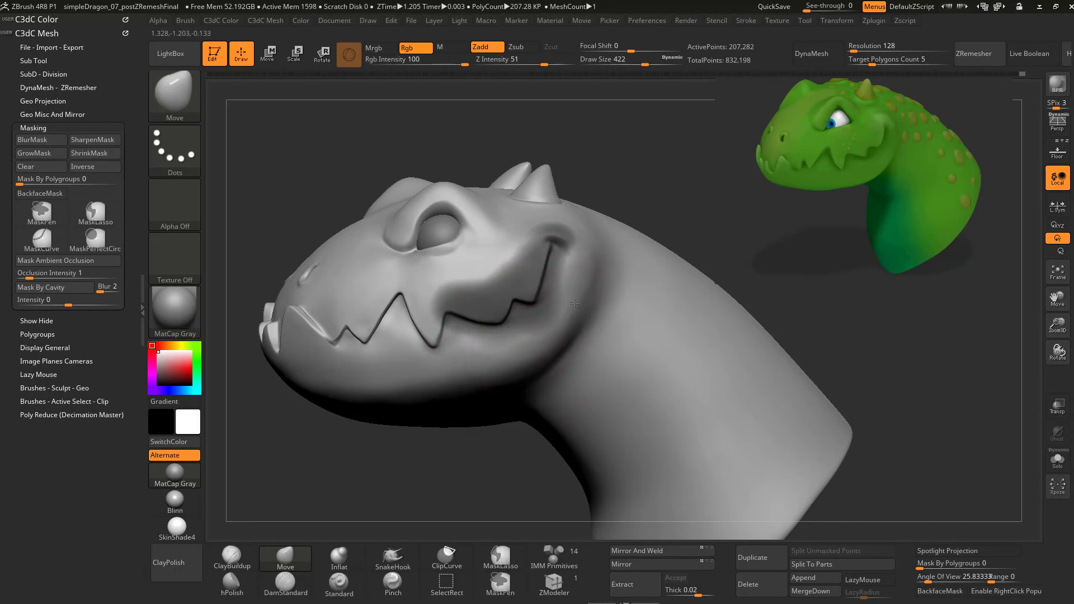
pyautogui.press('s')
pyautogui.moveTo(575, 303); pyautogui.dragTo(570, 303)
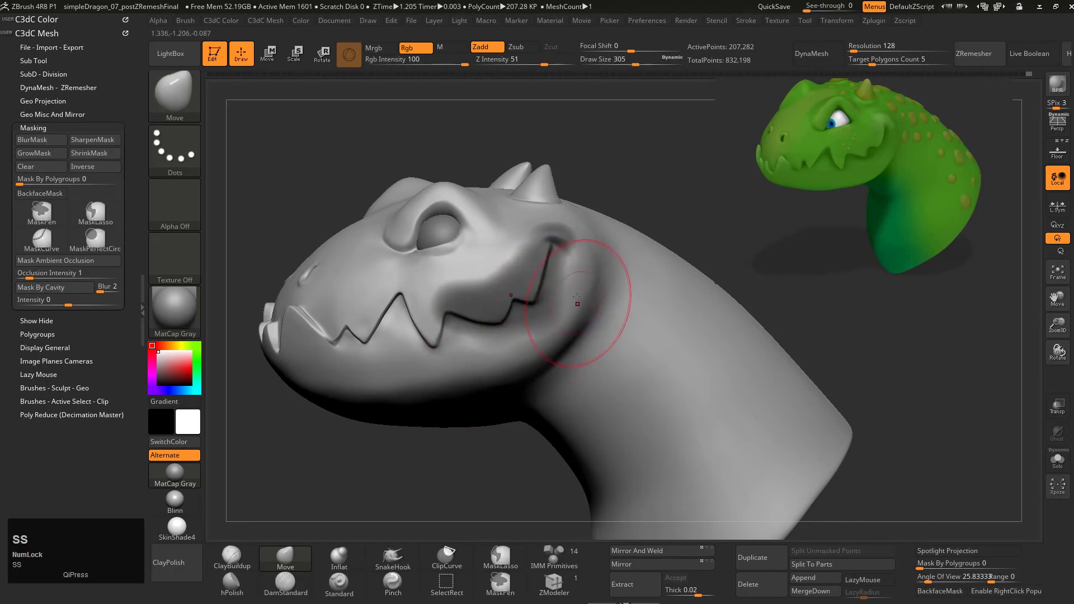
pyautogui.keyDown('ctrl'); pyautogui.moveTo(648, 190); pyautogui.dragTo(641, 207); pyautogui.keyUp('ctrl')
# - Smooth the cheek behind the mouth corner at draw size 212 and adjust the jaw using Move at draw size 268
pyautogui.press('s')
pyautogui.moveTo(561, 320); pyautogui.dragTo(554, 321)
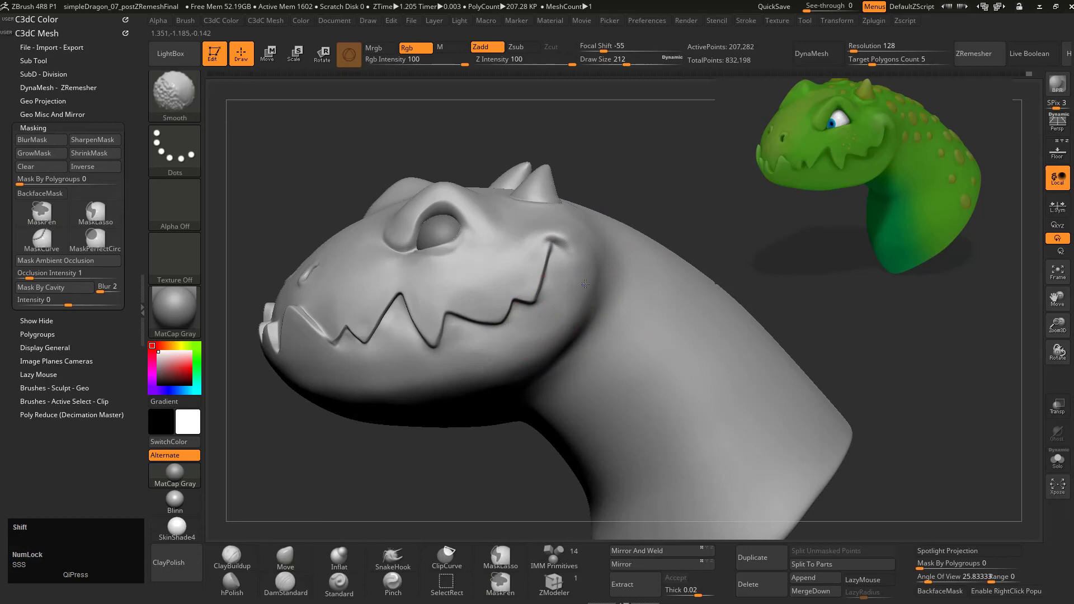
pyautogui.moveTo(584, 284); pyautogui.dragTo(627, 291, button='right')
pyautogui.press('s')
pyautogui.moveTo(509, 378); pyautogui.dragTo(514, 377)
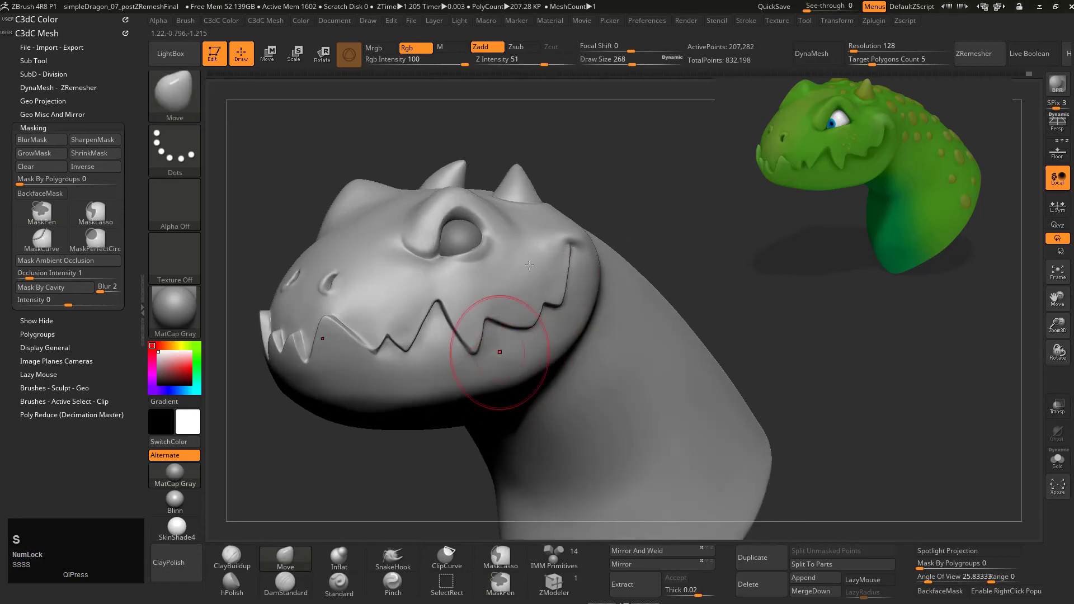
# - Polish the side and underside of the lower jaw using hPolish at draw size 268, and smooth the surface
pyautogui.moveTo(529, 265)
pyautogui.mouseDown(button='right')
pyautogui.moveTo(441, 290)
pyautogui.moveTo(411, 280)
pyautogui.mouseUp(button='right')
pyautogui.moveTo(479, 283)
pyautogui.keyDown('ctrl'); pyautogui.mouseDown(button='right')
pyautogui.moveTo(469, 305)
pyautogui.moveTo(384, 263)
pyautogui.mouseUp(button='right'); pyautogui.keyUp('ctrl')
pyautogui.press('5')
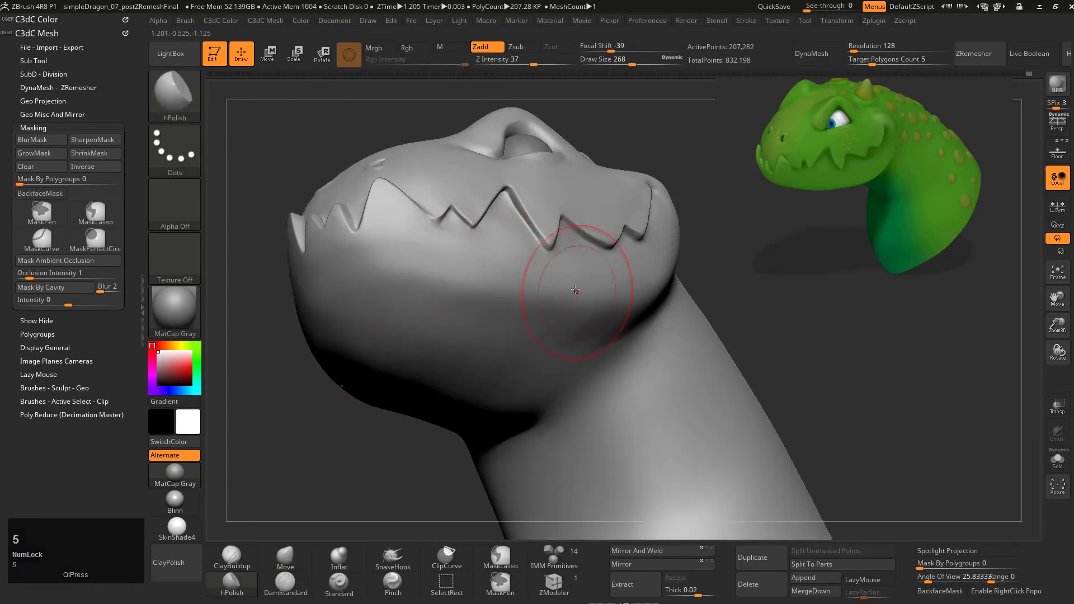
pyautogui.moveTo(398, 349); pyautogui.dragTo(315, 336, button='right')
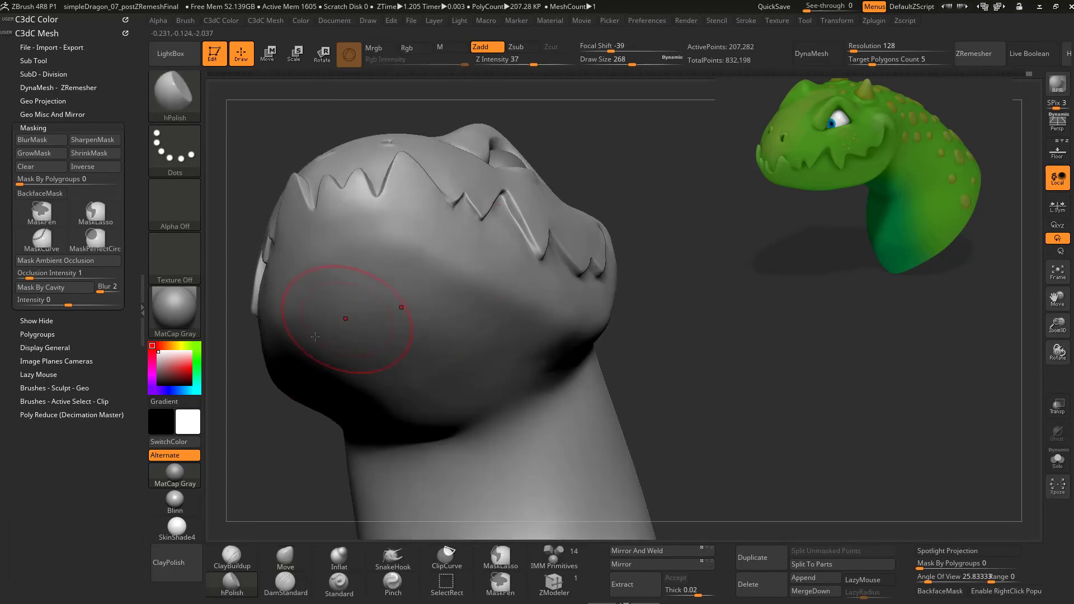
pyautogui.press('shift')
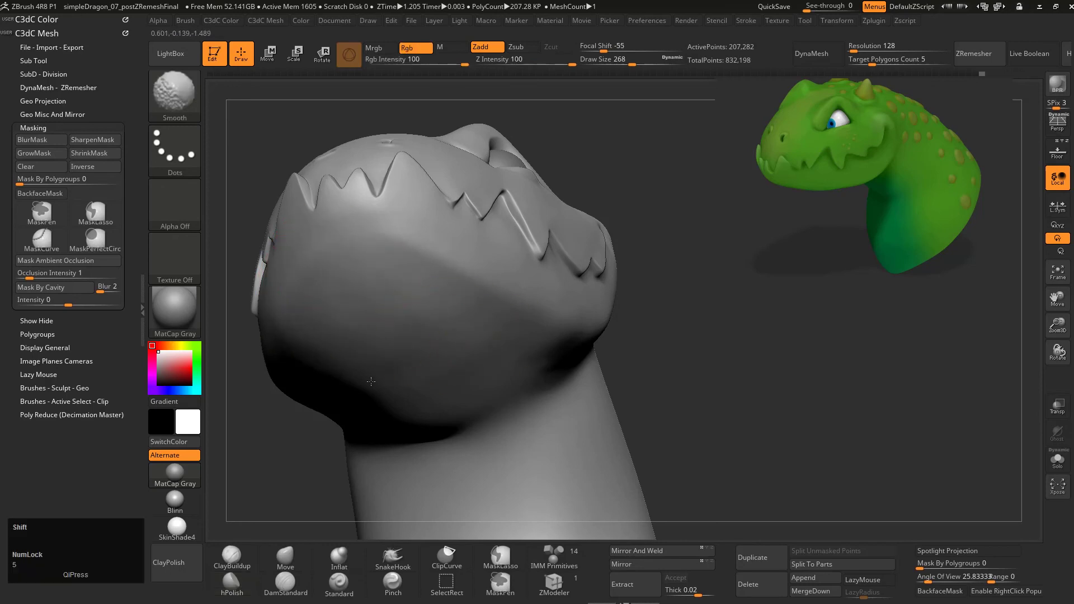
pyautogui.moveTo(395, 268)
pyautogui.mouseDown(button='right')
pyautogui.moveTo(391, 187)
pyautogui.moveTo(435, 358)
pyautogui.mouseUp(button='right')
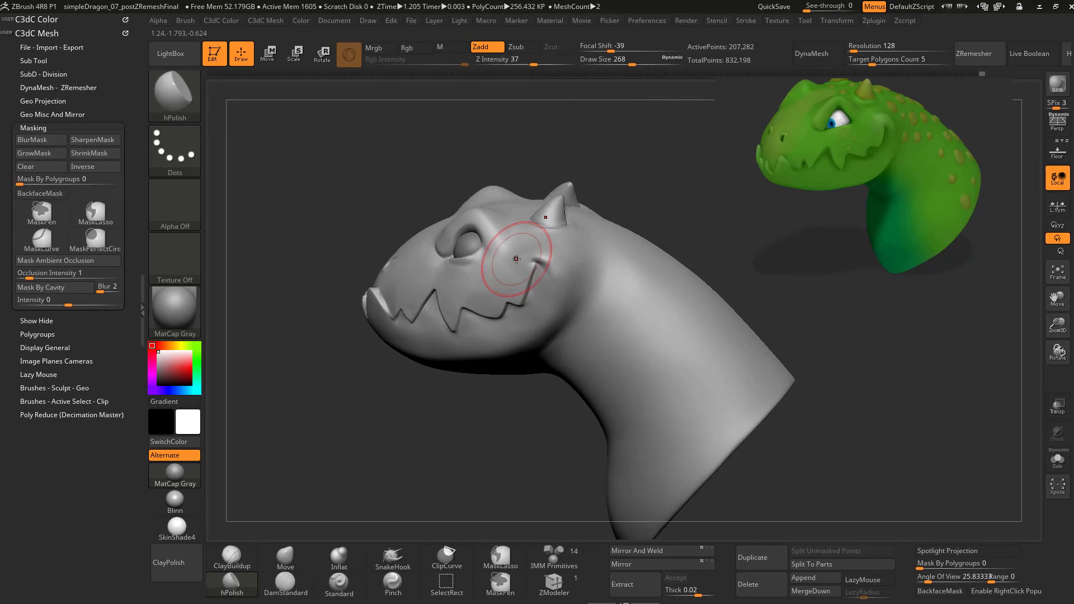
# - Build up the lower eyelid beneath the eyeball using ClayBuildup at draw size 46
pyautogui.moveTo(477, 252)
pyautogui.keyDown('ctrl'); pyautogui.mouseDown(button='right')
pyautogui.moveTo(491, 283)
pyautogui.moveTo(501, 268)
pyautogui.moveTo(489, 261)
pyautogui.moveTo(456, 304)
pyautogui.mouseUp(button='right'); pyautogui.keyUp('ctrl')
pyautogui.press('s')
pyautogui.moveTo(453, 312); pyautogui.dragTo(448, 311)
pyautogui.press('4')
pyautogui.moveTo(313, 299)
pyautogui.mouseDown()
pyautogui.moveTo(389, 319)
pyautogui.moveTo(429, 308)
pyautogui.mouseUp()
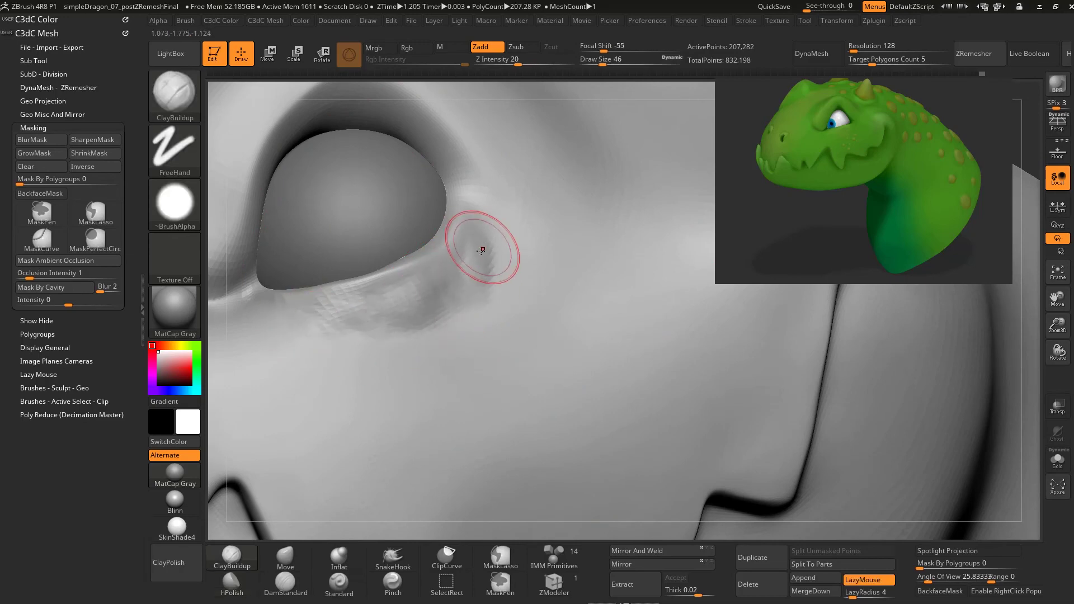
pyautogui.moveTo(481, 250); pyautogui.dragTo(485, 234)
# - Build up the outer corner of the lower eyelid using ClayBuildup at draw size 59, and smooth the strokes
pyautogui.press('s')
pyautogui.moveTo(487, 232); pyautogui.dragTo(491, 232)
pyautogui.moveTo(486, 276)
pyautogui.mouseDown()
pyautogui.moveTo(487, 259)
pyautogui.moveTo(466, 310)
pyautogui.mouseUp()
pyautogui.press('shift')
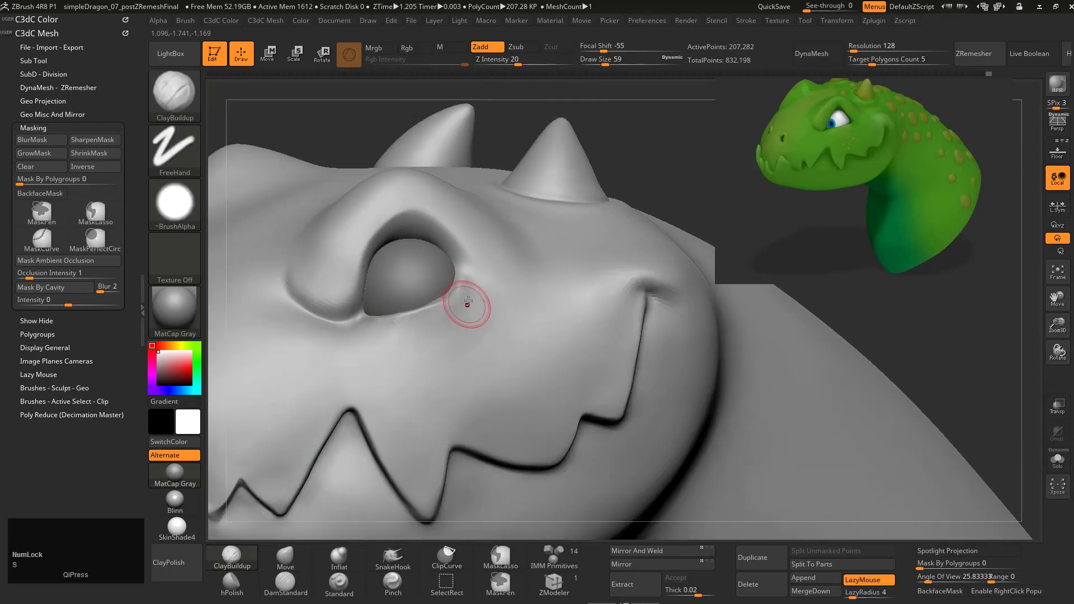
# - Polish the lower eyelid using hPolish at draw size 59 and smooth the cheek below it at draw size 108
pyautogui.press('5')
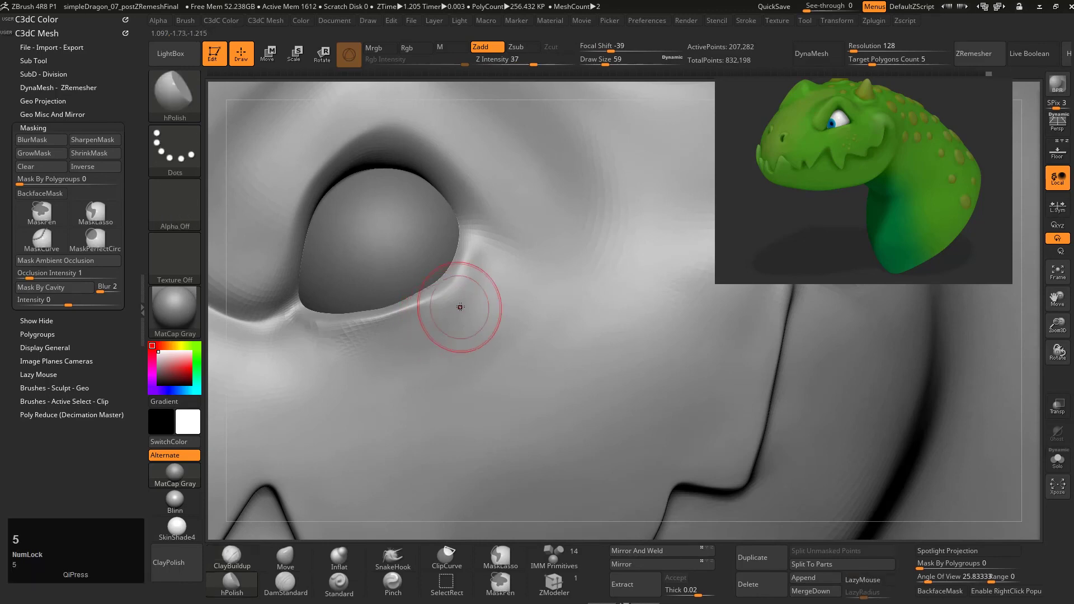
pyautogui.press('s')
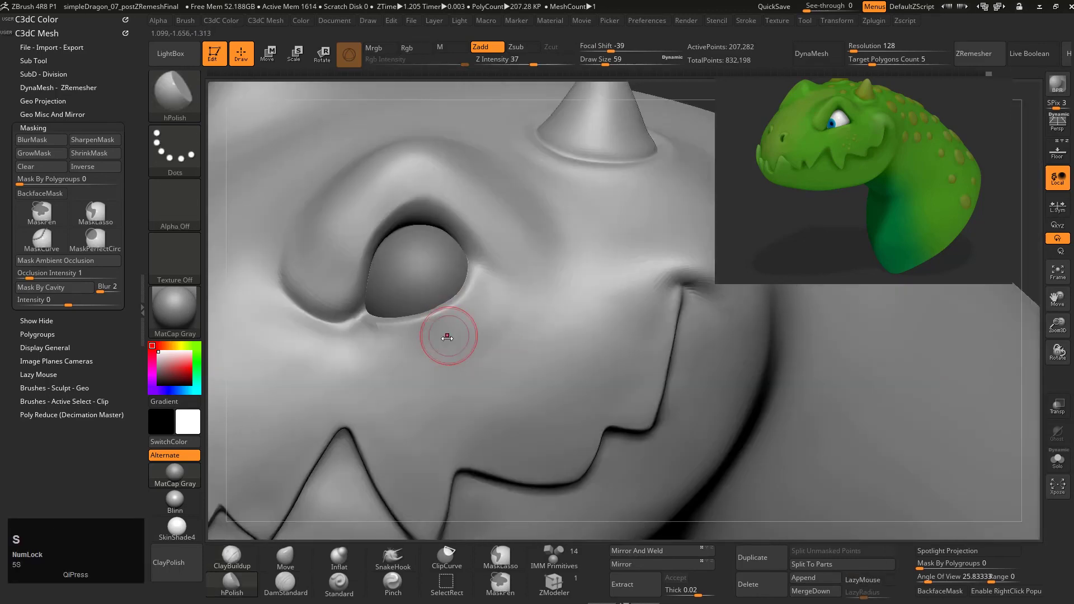
pyautogui.press('shift')
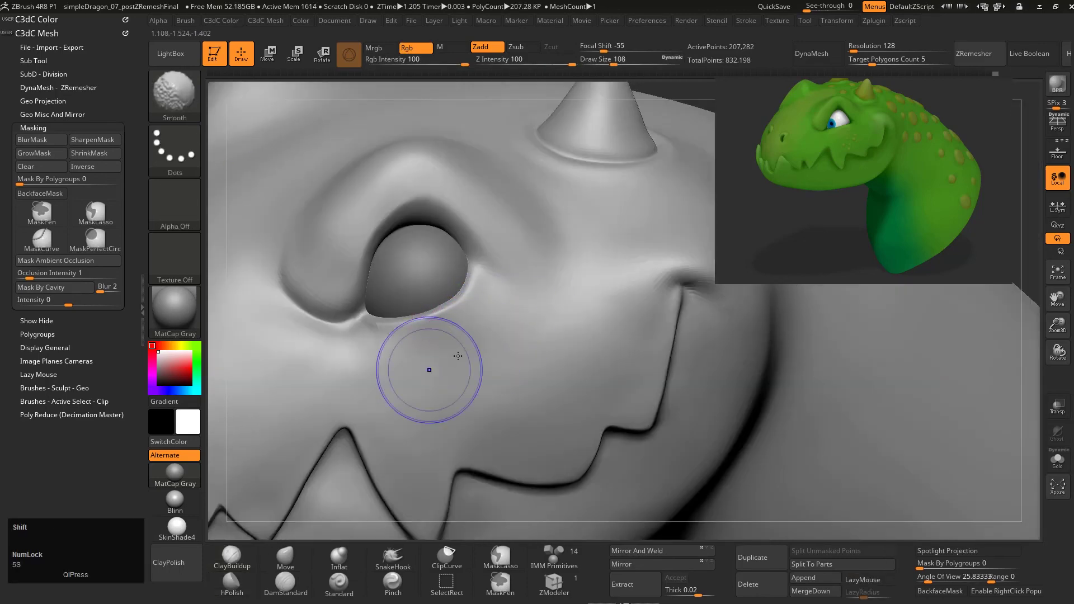
# - Refine the surface around the horn base using Move at draw size 120, and smooth it
pyautogui.moveTo(457, 356)
pyautogui.mouseDown(button='right')
pyautogui.moveTo(441, 341)
pyautogui.moveTo(422, 263)
pyautogui.moveTo(456, 173)
pyautogui.moveTo(480, 201)
pyautogui.moveTo(421, 229)
pyautogui.moveTo(615, 267)
pyautogui.moveTo(383, 275)
pyautogui.moveTo(252, 302)
pyautogui.moveTo(291, 386)
pyautogui.mouseUp(button='right')
pyautogui.press('s')
pyautogui.moveTo(514, 287); pyautogui.dragTo(519, 287)
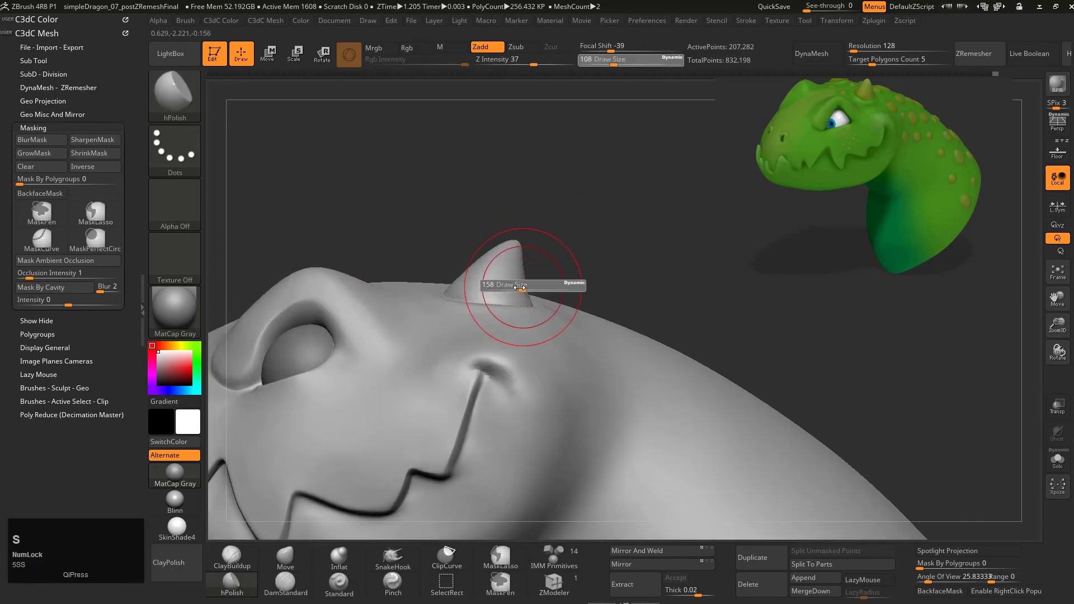
pyautogui.press('2')
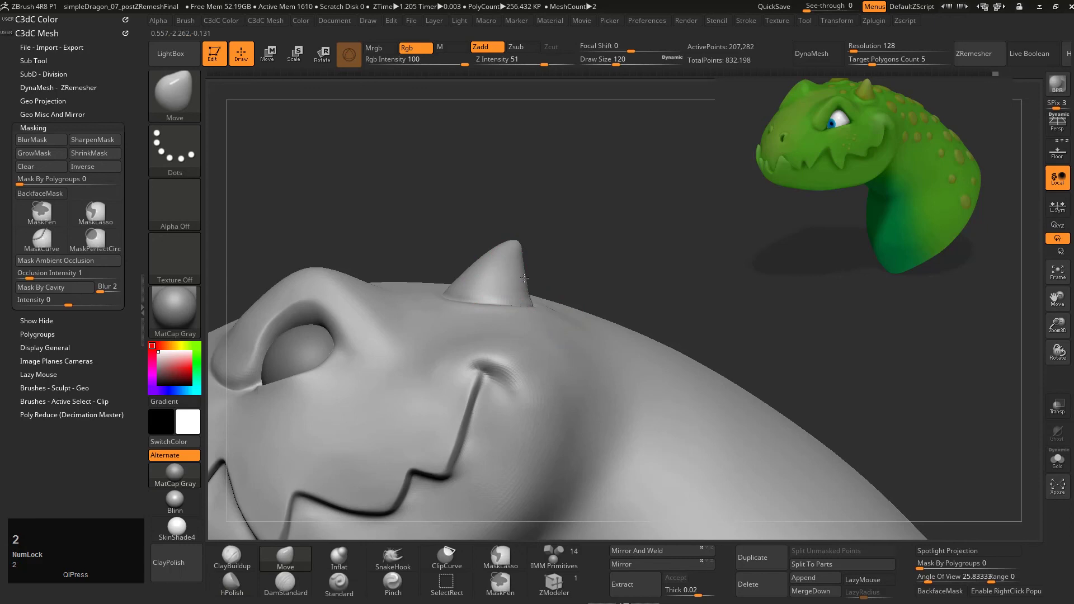
pyautogui.keyDown('shift'); pyautogui.moveTo(528, 286); pyautogui.dragTo(526, 291); pyautogui.keyUp('shift')
pyautogui.moveTo(525, 290)
pyautogui.keyDown('ctrl'); pyautogui.mouseDown(button='right')
pyautogui.moveTo(515, 246)
pyautogui.moveTo(625, 276)
pyautogui.moveTo(576, 277)
pyautogui.mouseUp(button='right'); pyautogui.keyUp('ctrl')
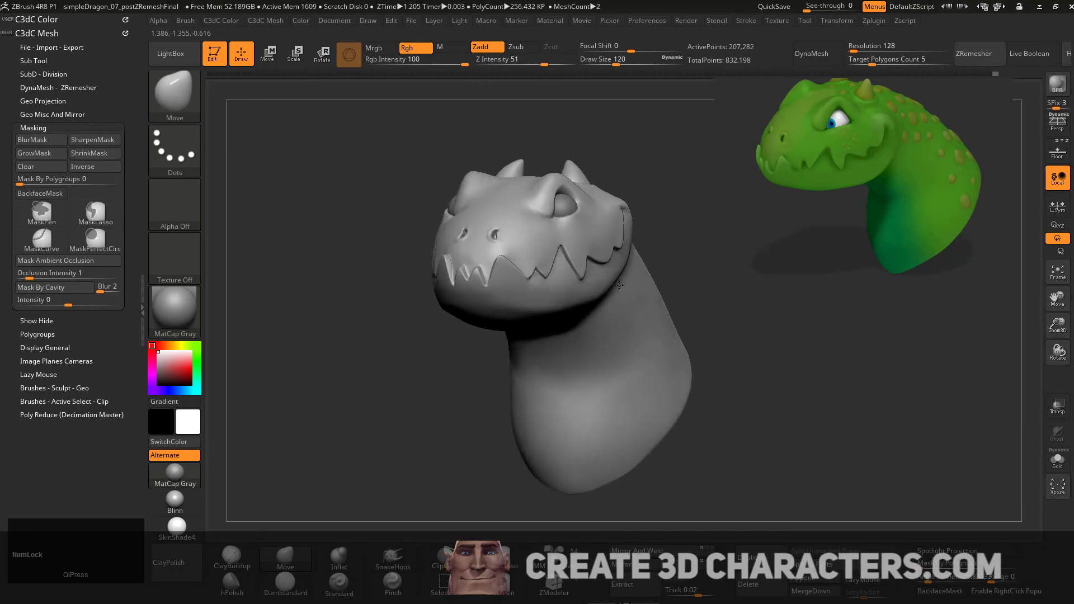